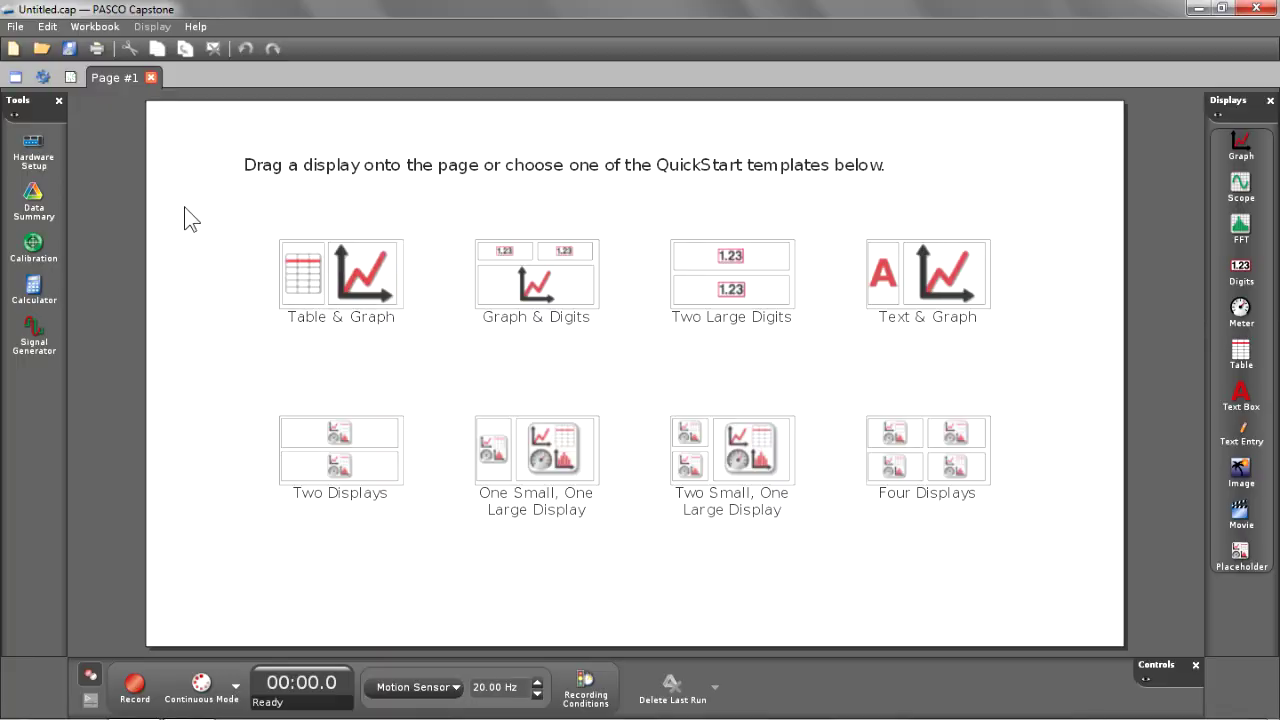
Use the Table & Graph layout with Position (m) and Velocity (m/s) table columns
left_click(22, 160)
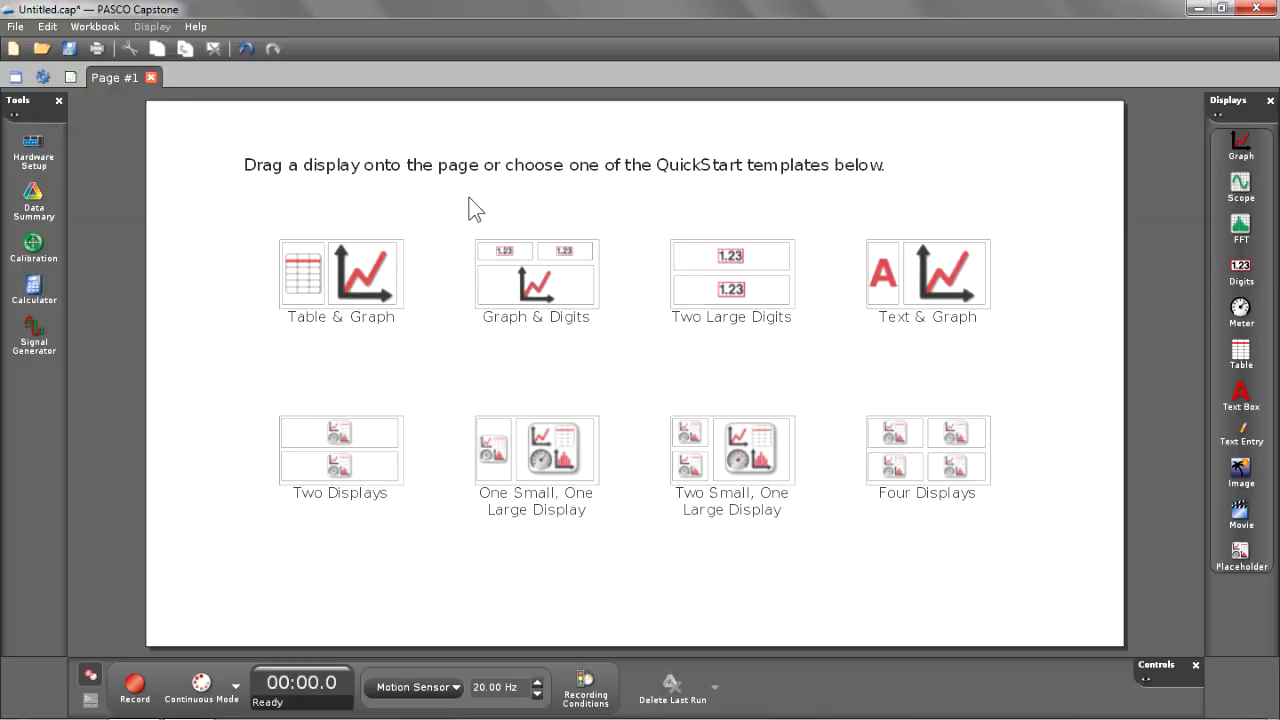
left_click(328, 287)
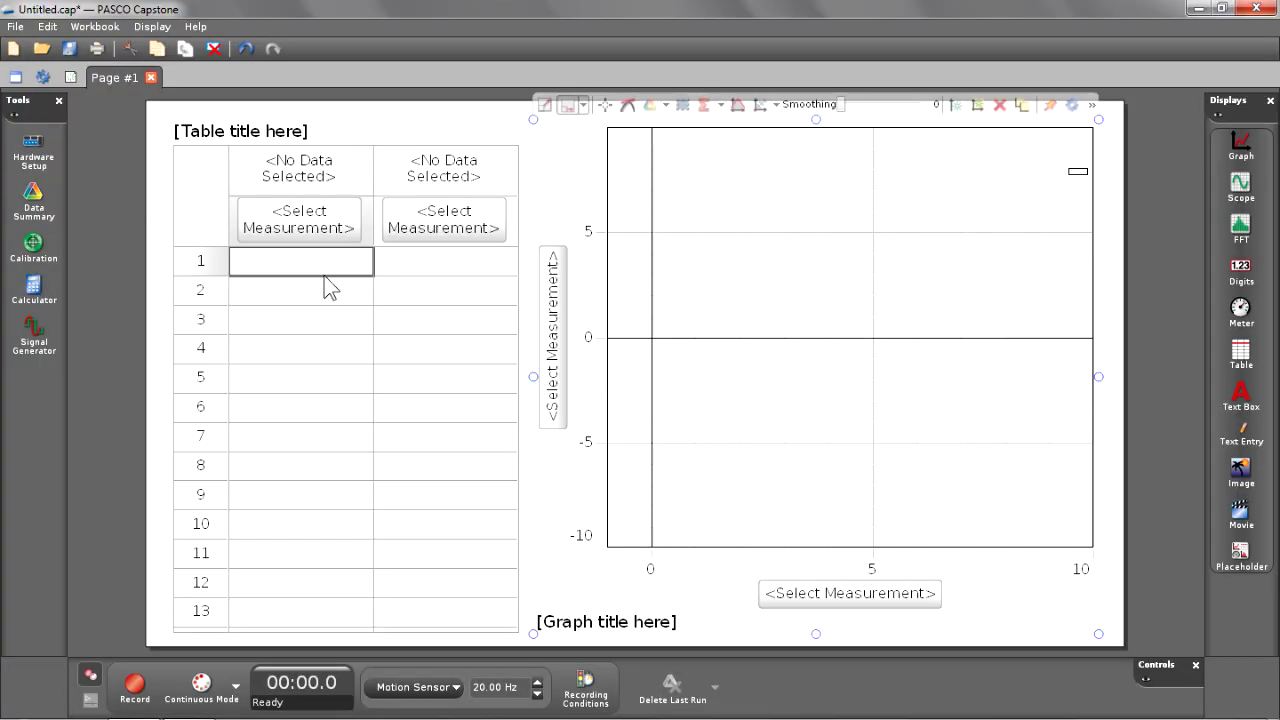
left_click(300, 222)
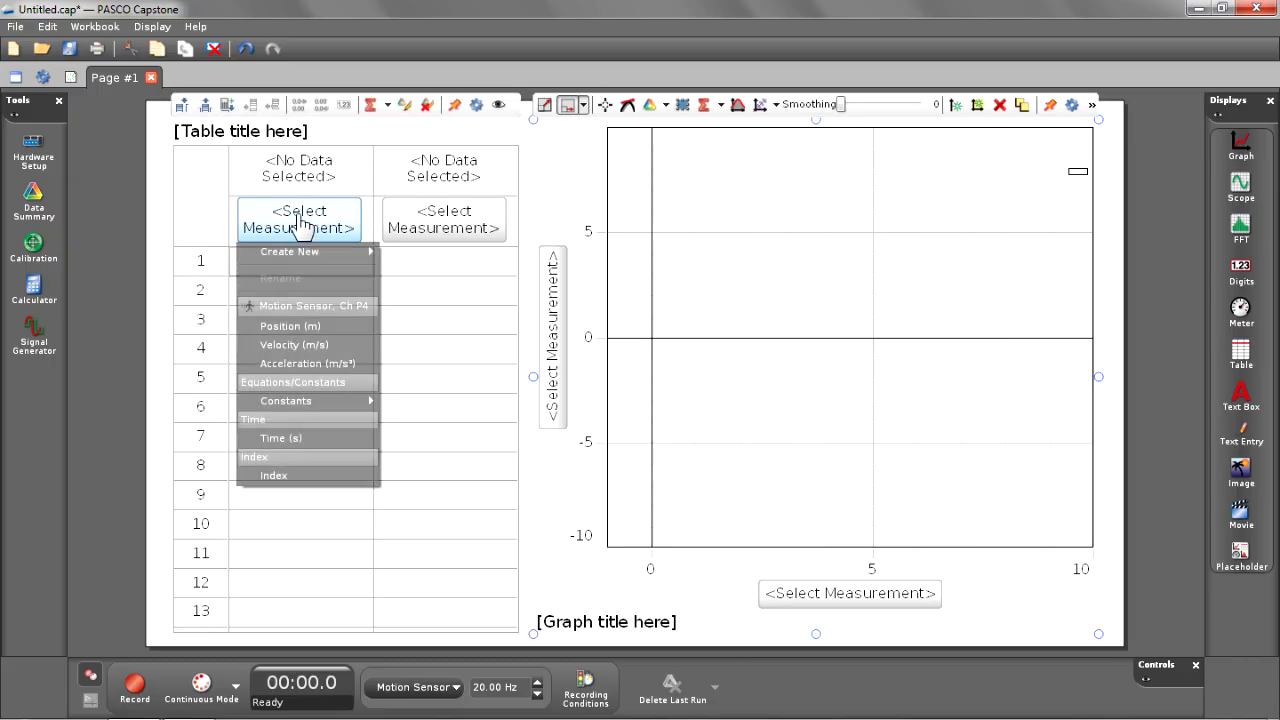
left_click(296, 326)
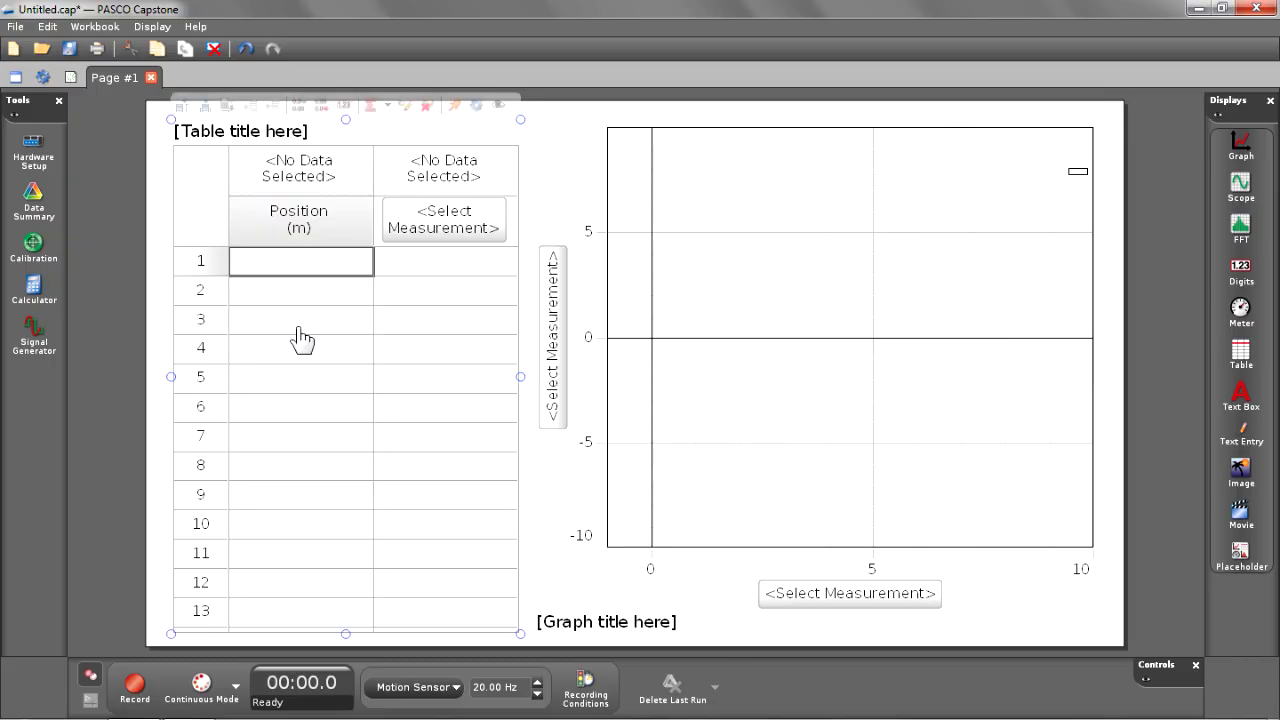
left_click(436, 228)
left_click(420, 340)
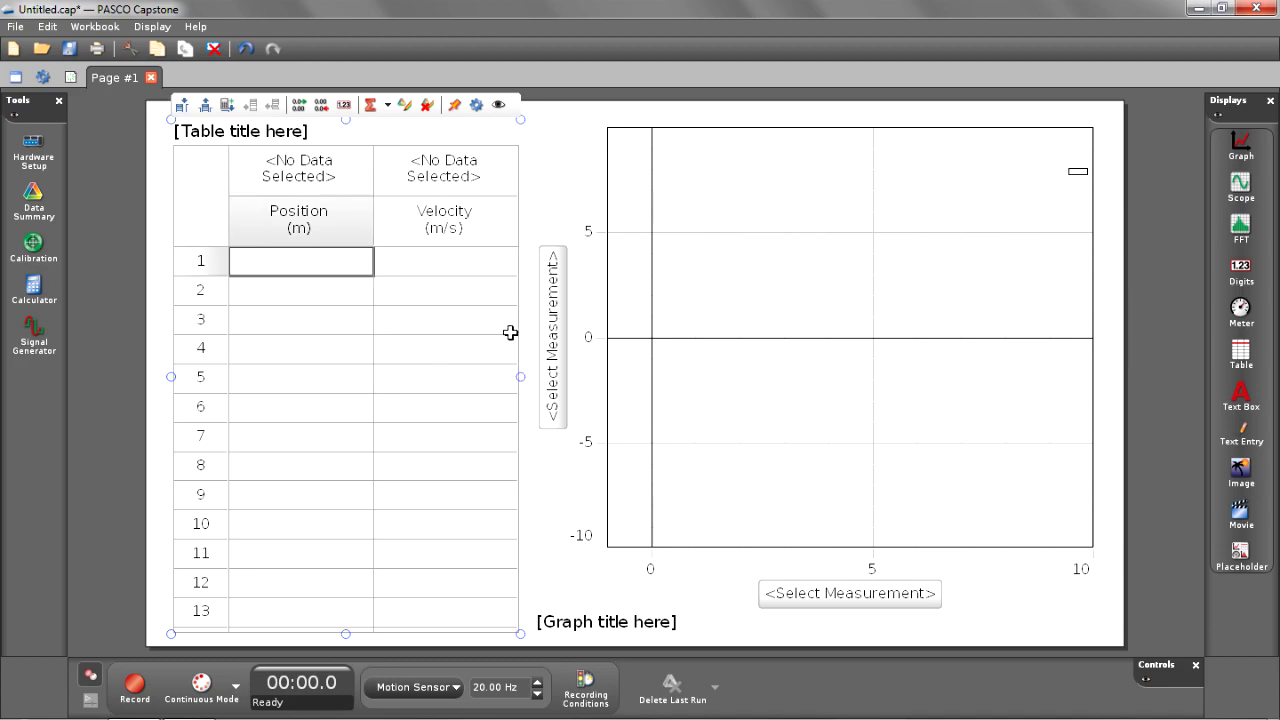
Plot Position (m) on the graph's vertical axis and start recording Run #1
left_click(552, 345)
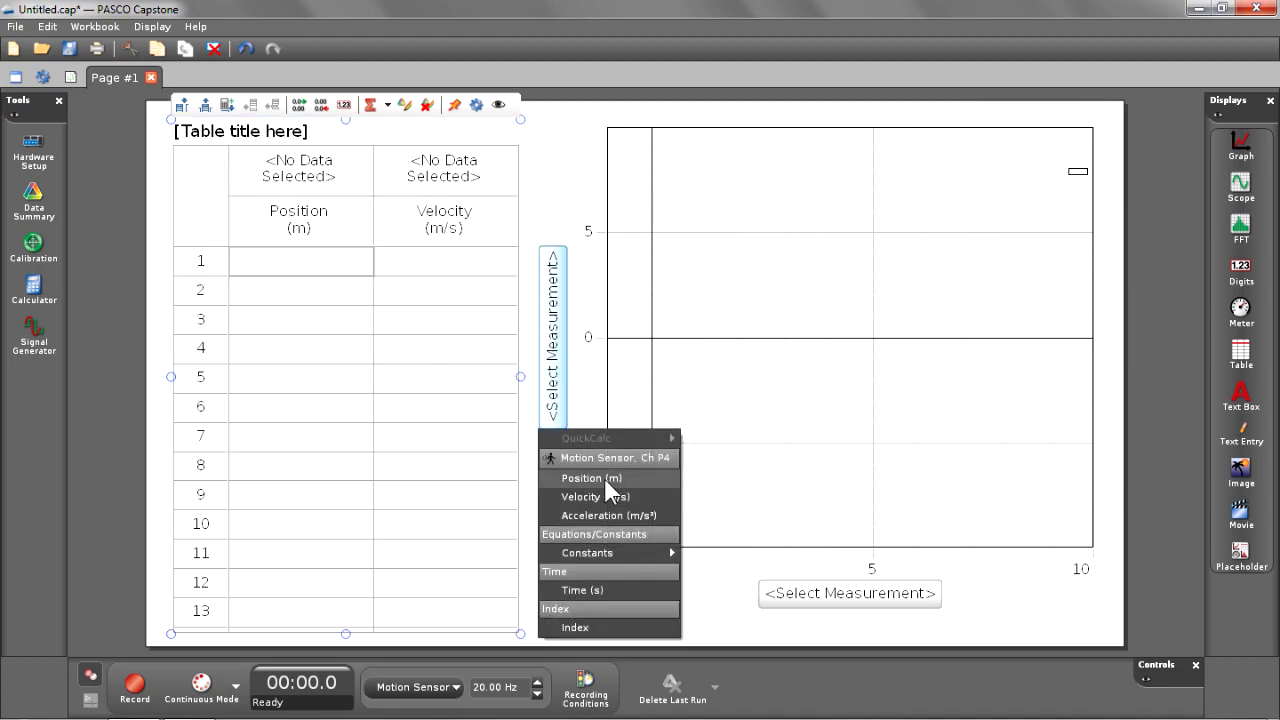
left_click(590, 478)
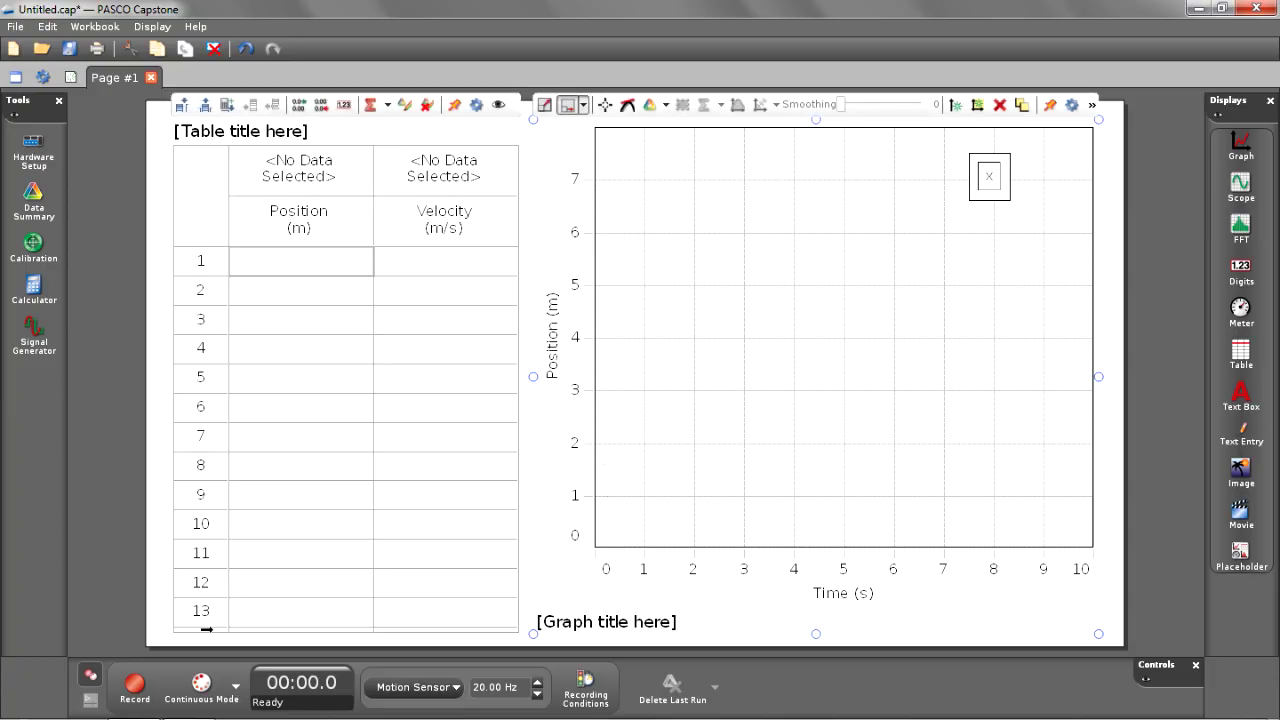
left_click(136, 690)
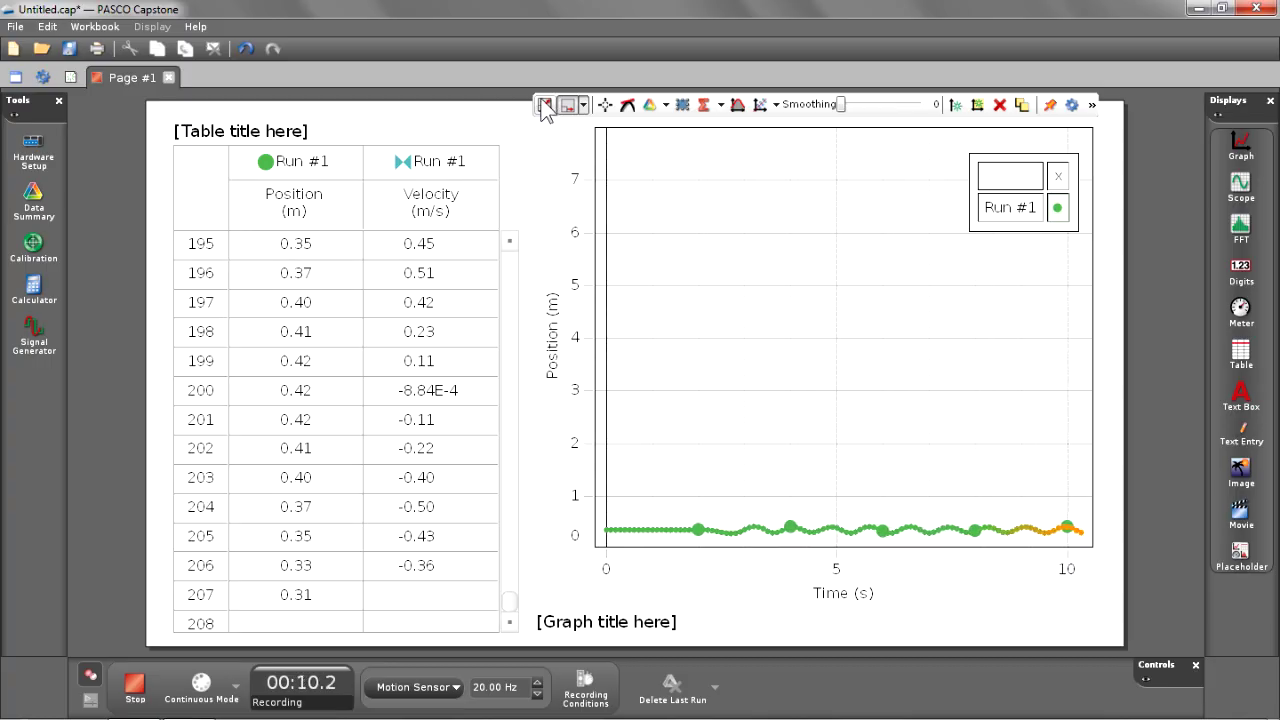
Scale the graph to fit, stop Run #1 at 20.8 s, and add Page #2
left_click(544, 105)
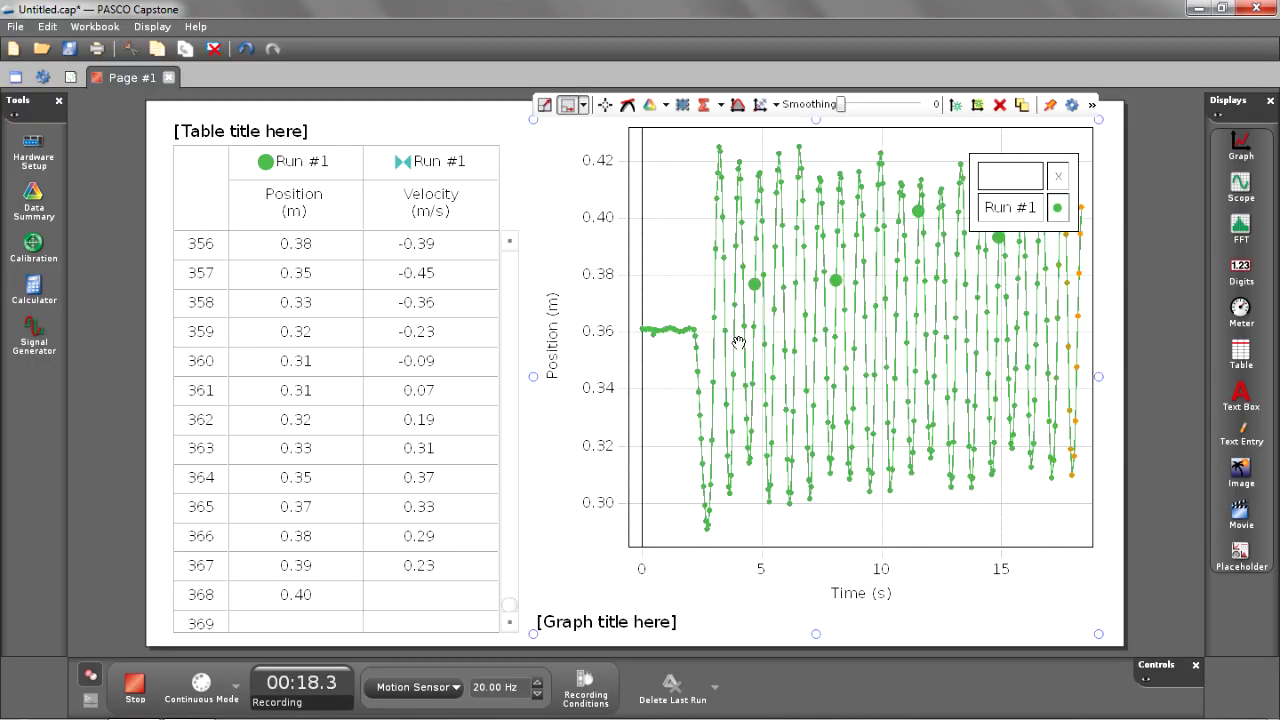
left_click(134, 684)
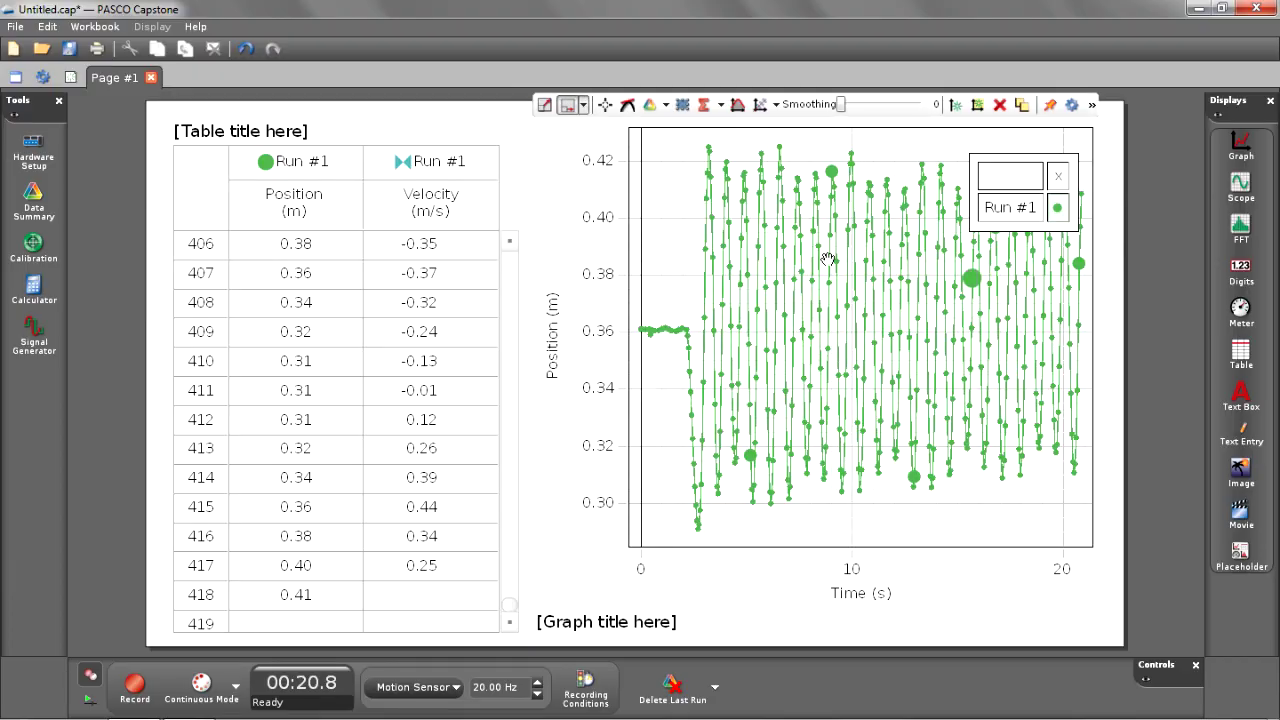
left_click(71, 80)
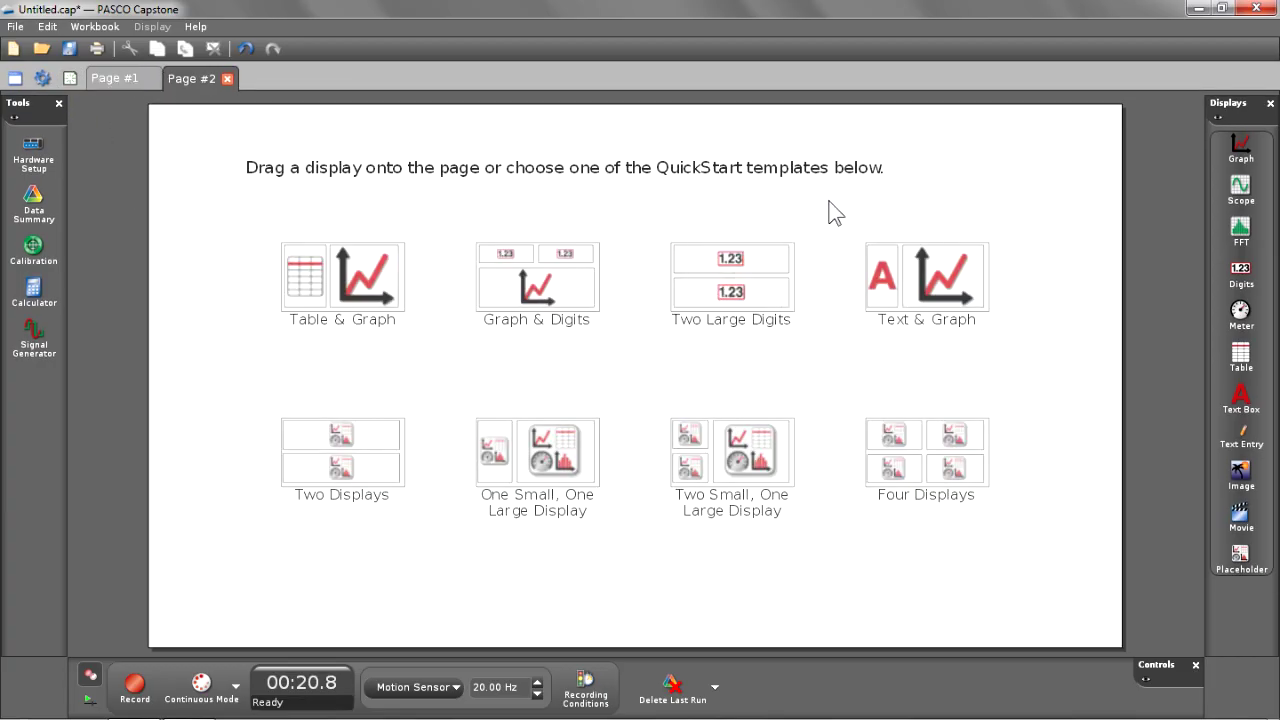
Fill Page #2 with one Position (m) vs time graph and add two more plot areas
double_click(1240, 148)
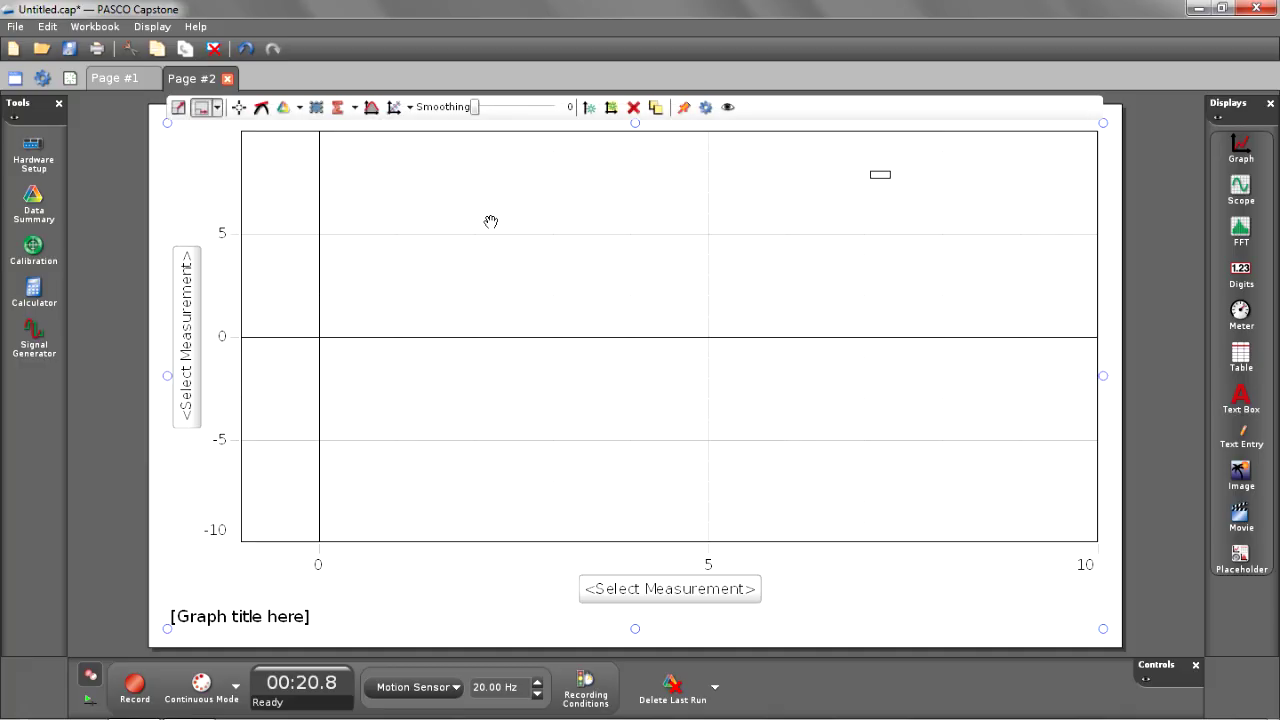
left_click(190, 357)
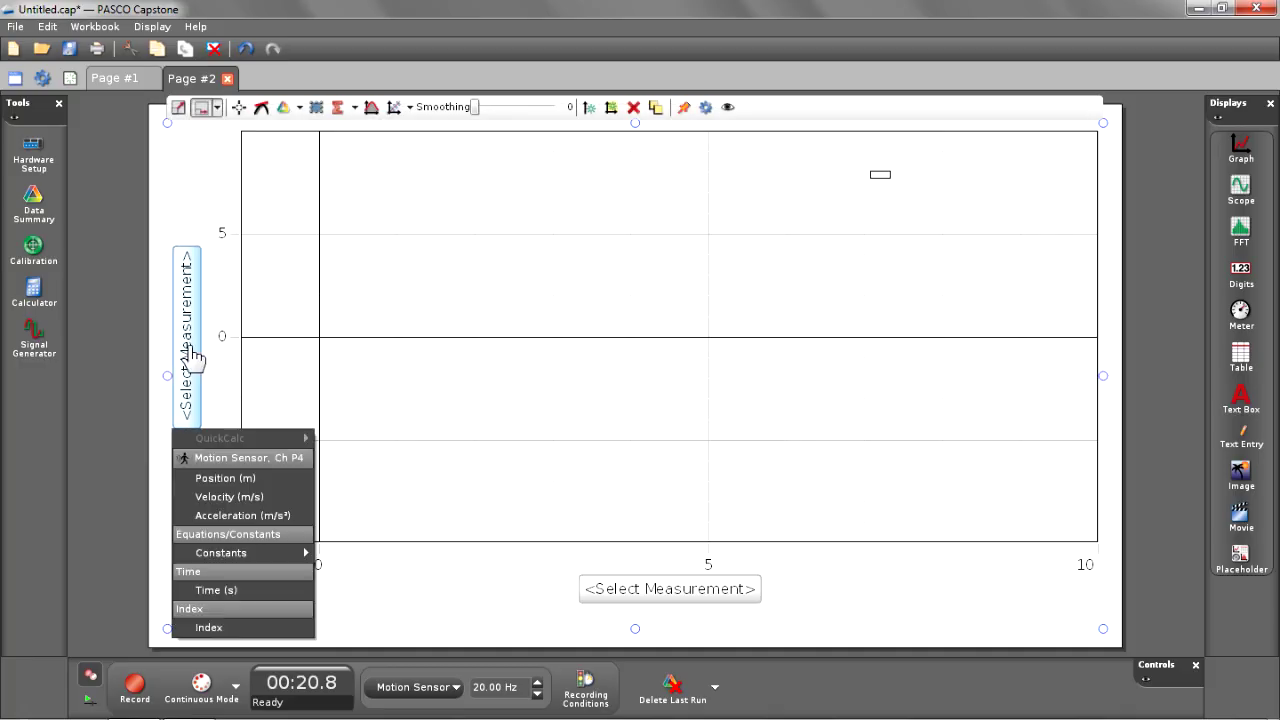
left_click(191, 480)
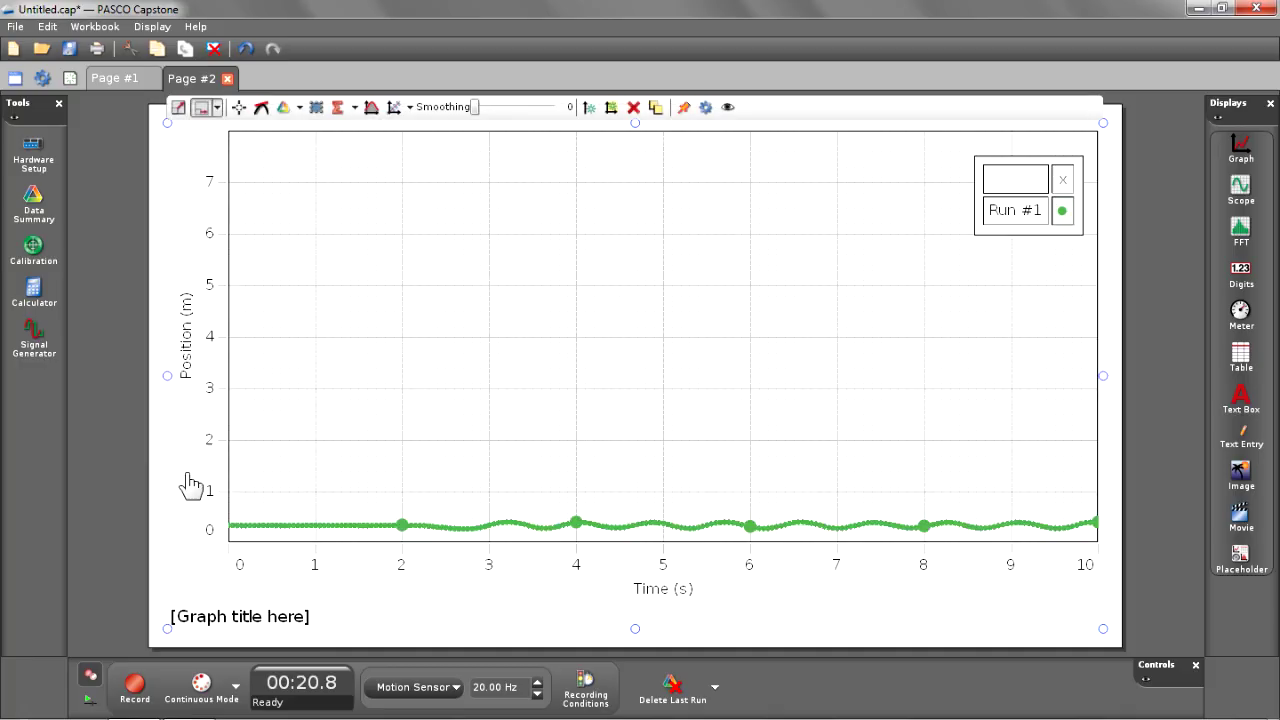
left_click(611, 108)
left_click(611, 108)
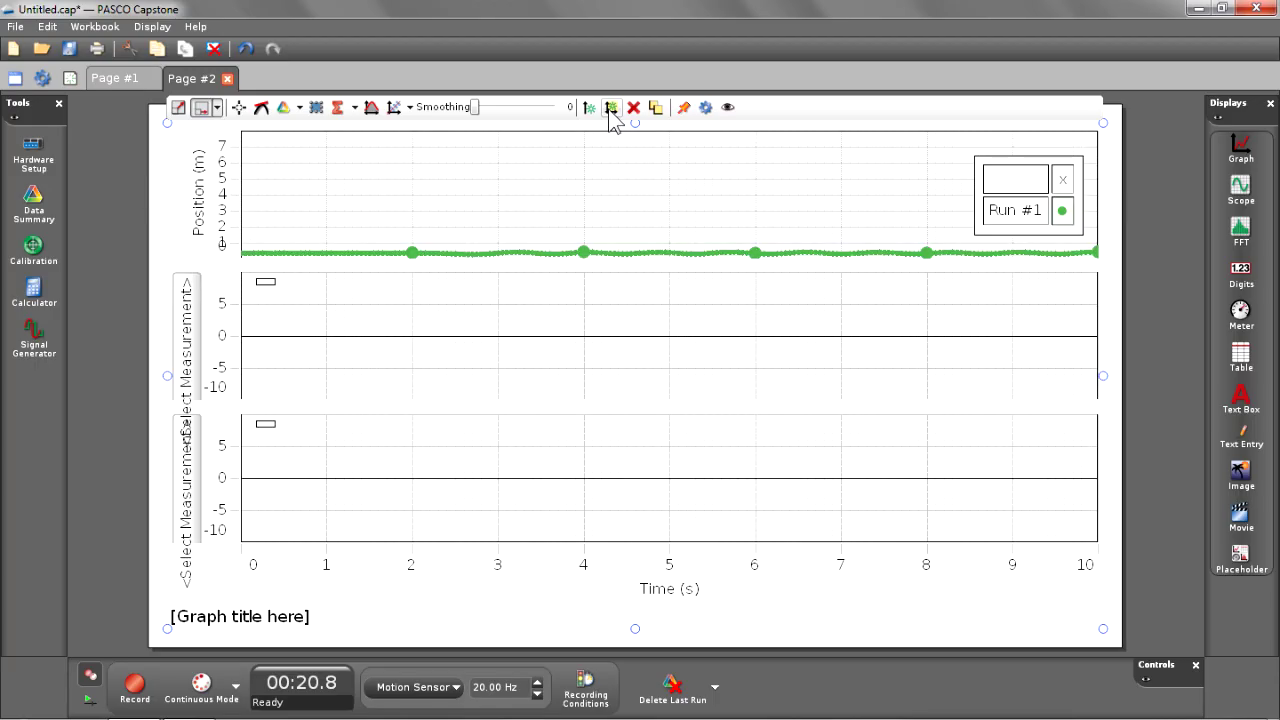
Plot Velocity (m/s) and Acceleration (m/s²) in the lower plots and scale all to fit
left_click(189, 365)
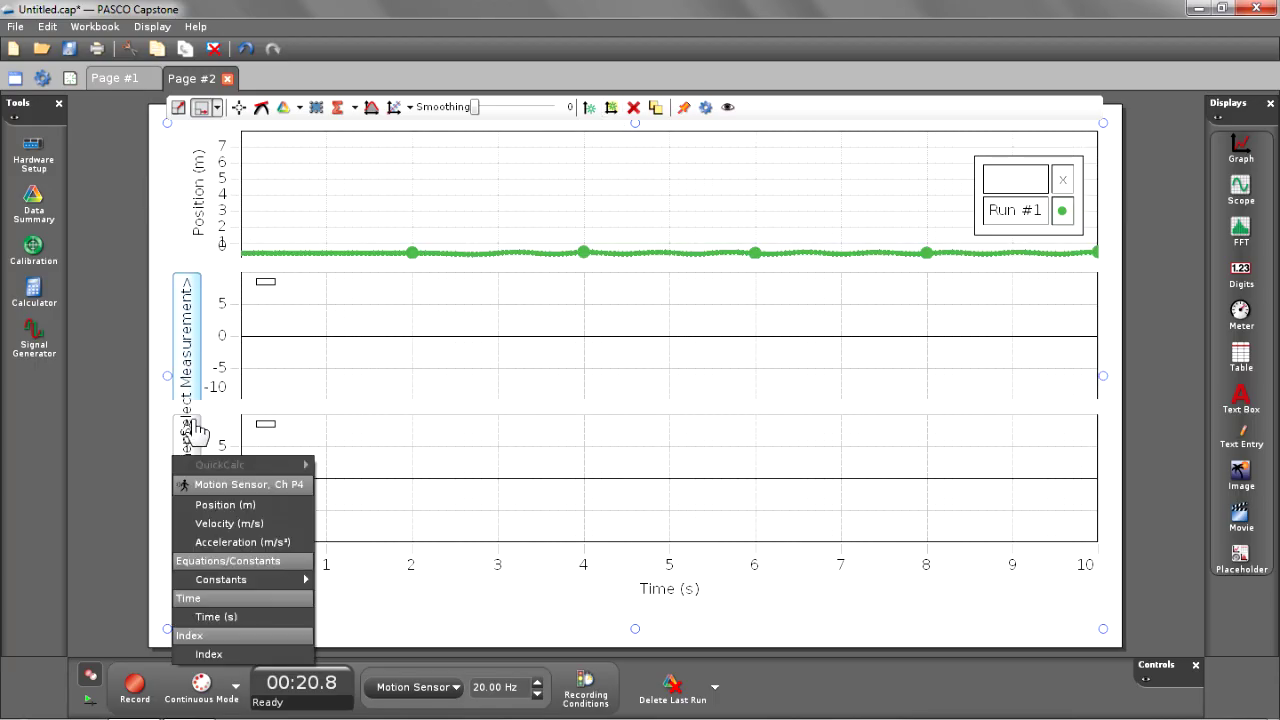
left_click(201, 522)
left_click(203, 532)
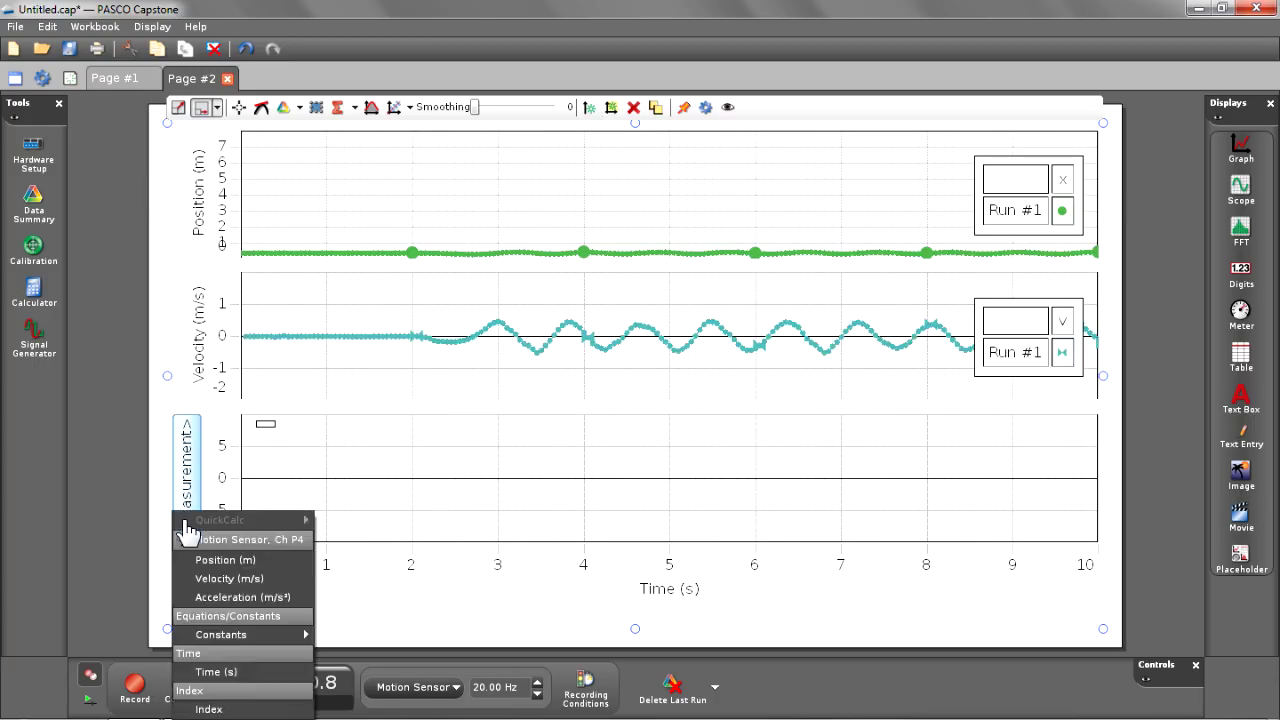
left_click(232, 598)
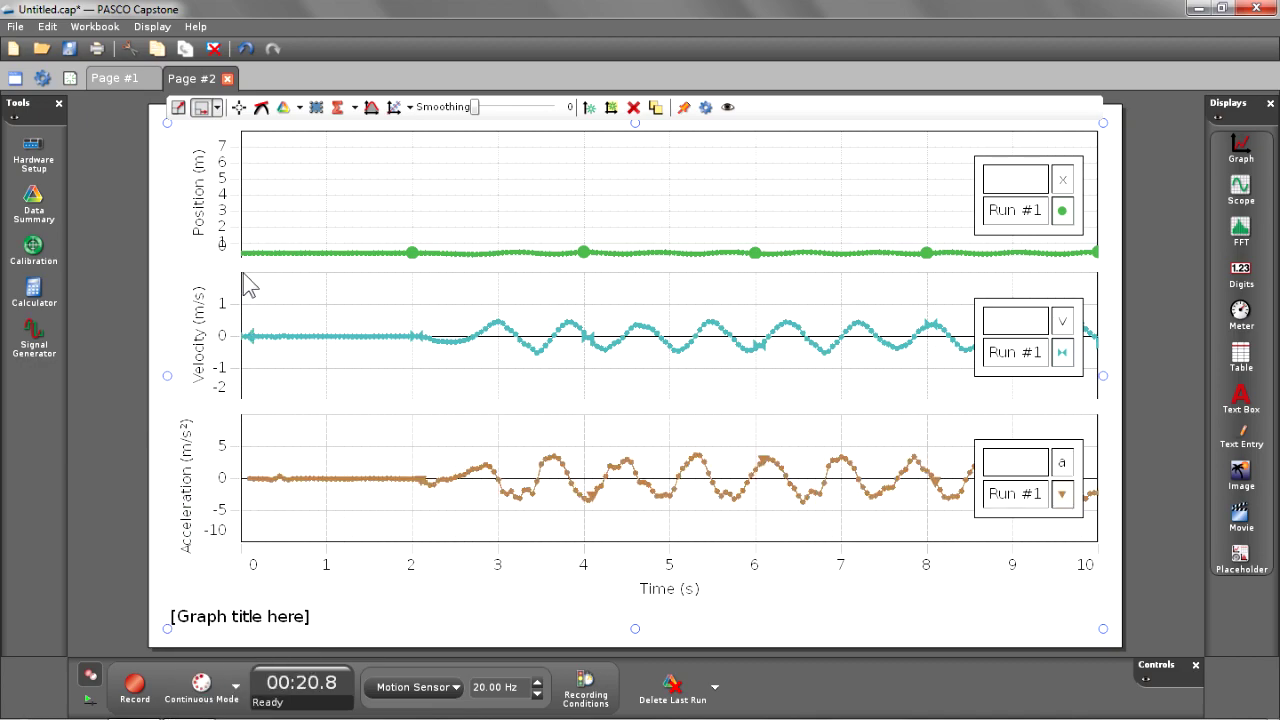
left_click(176, 108)
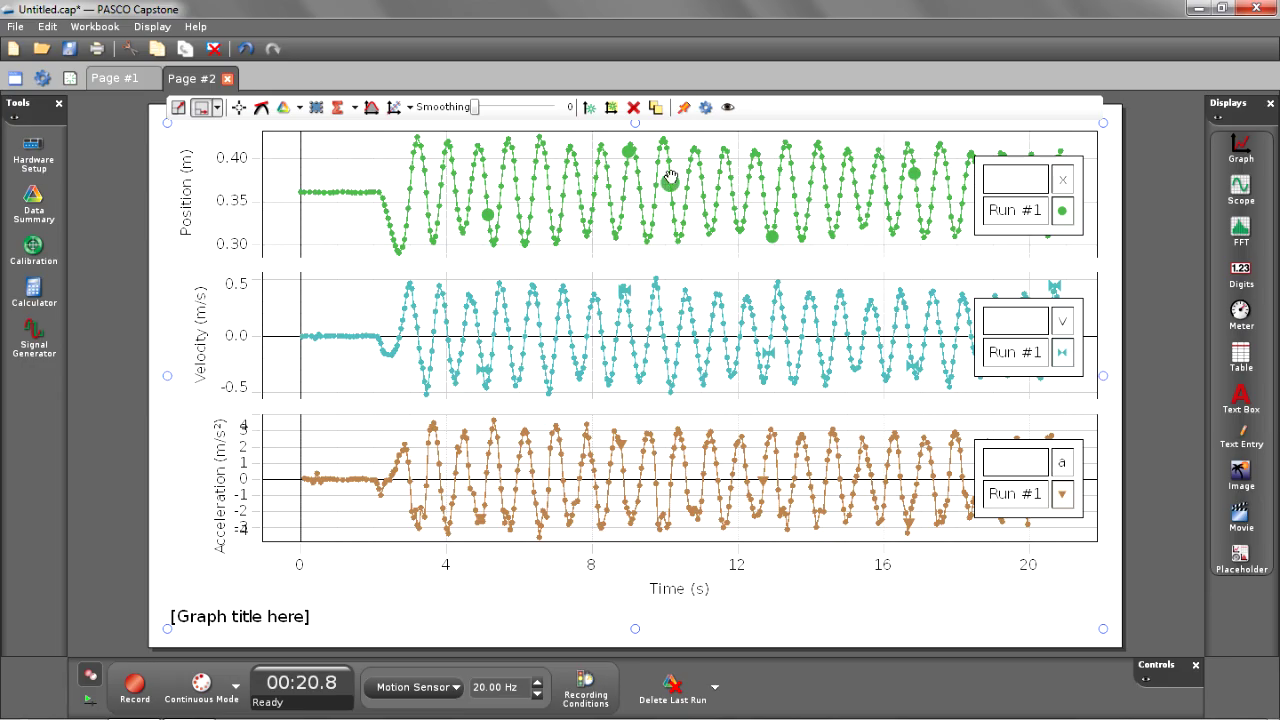
Record Run #2 for about 11.7 s, then open the run selection list
left_click(135, 688)
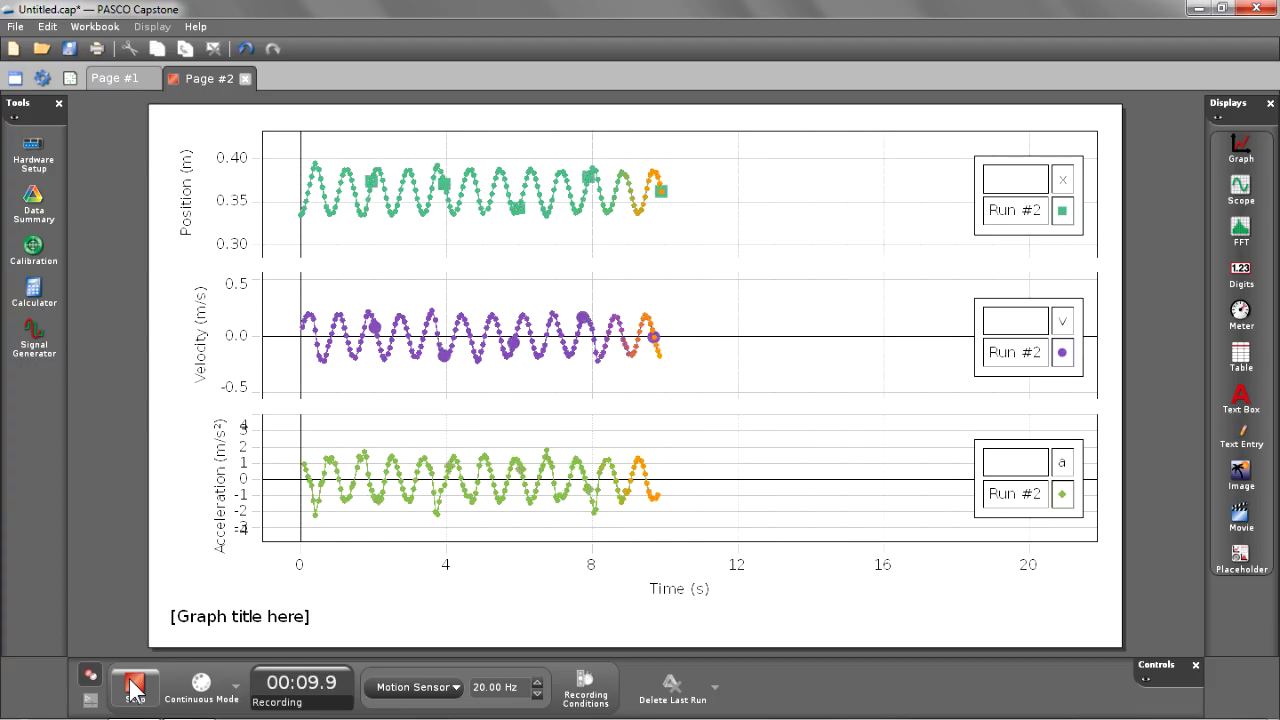
left_click(133, 688)
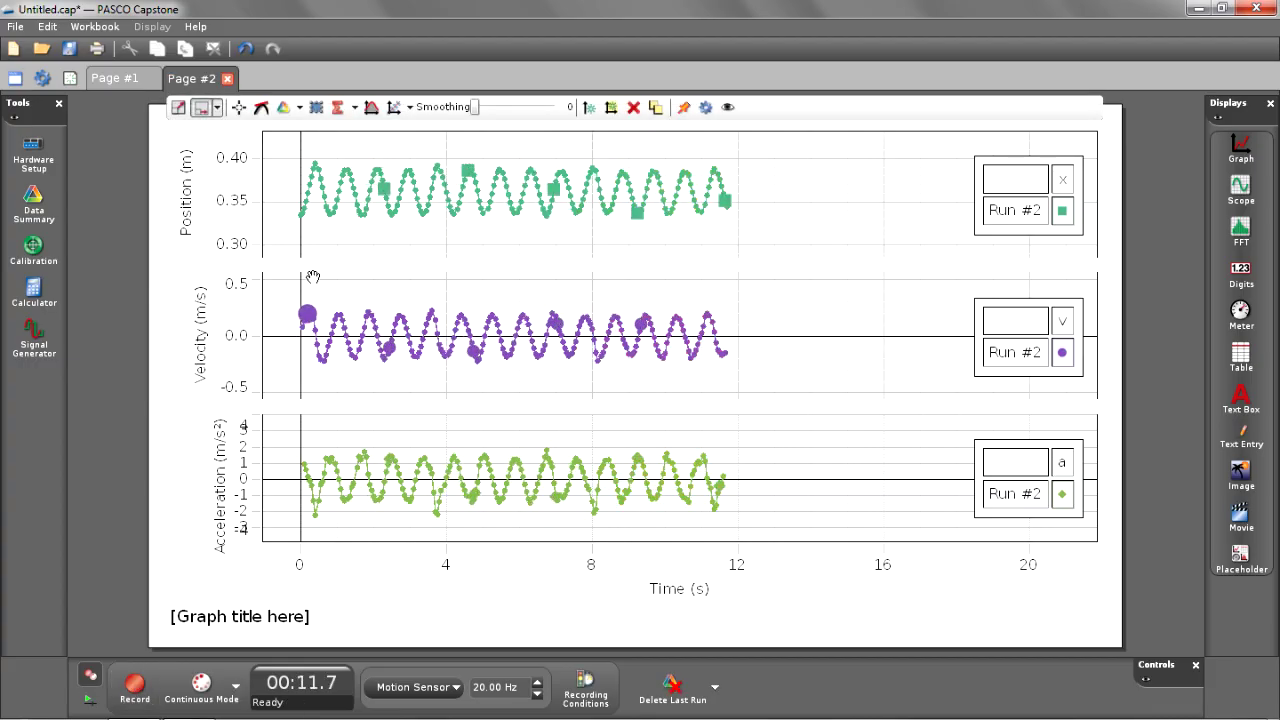
left_click(299, 107)
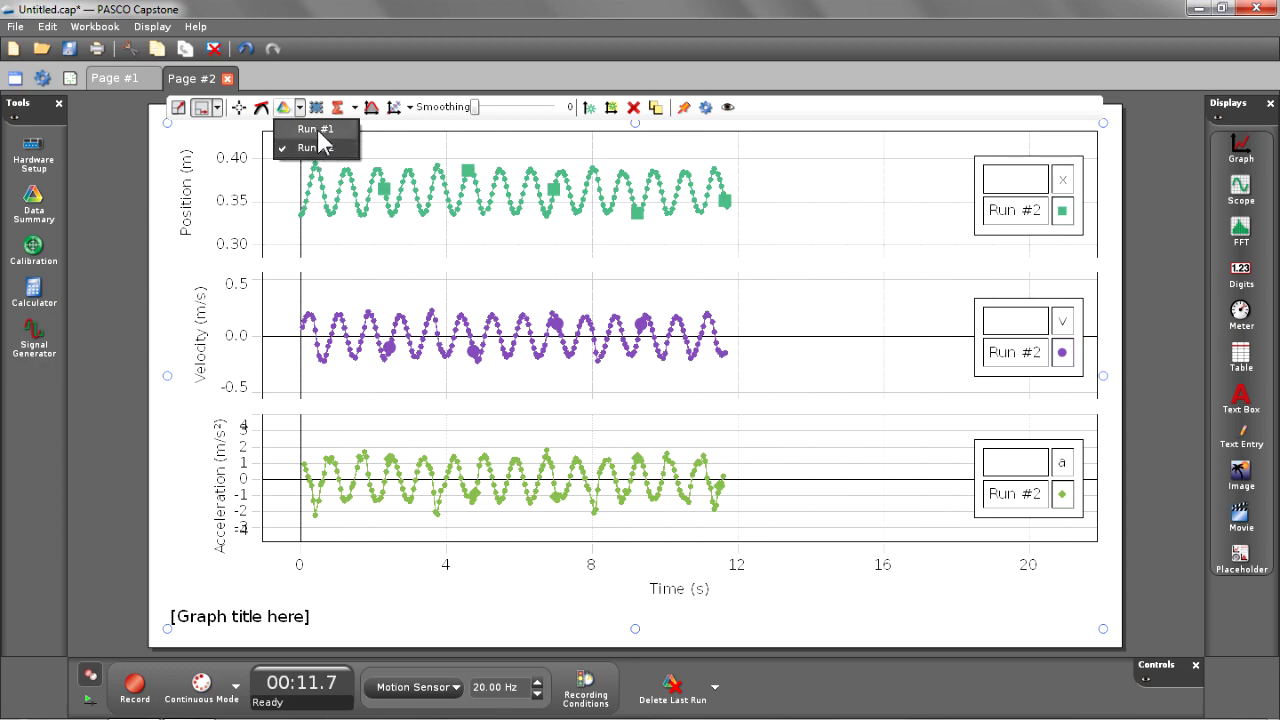
Show Runs #1 and #2 on all three graphs and begin recording a third run
left_click(318, 130)
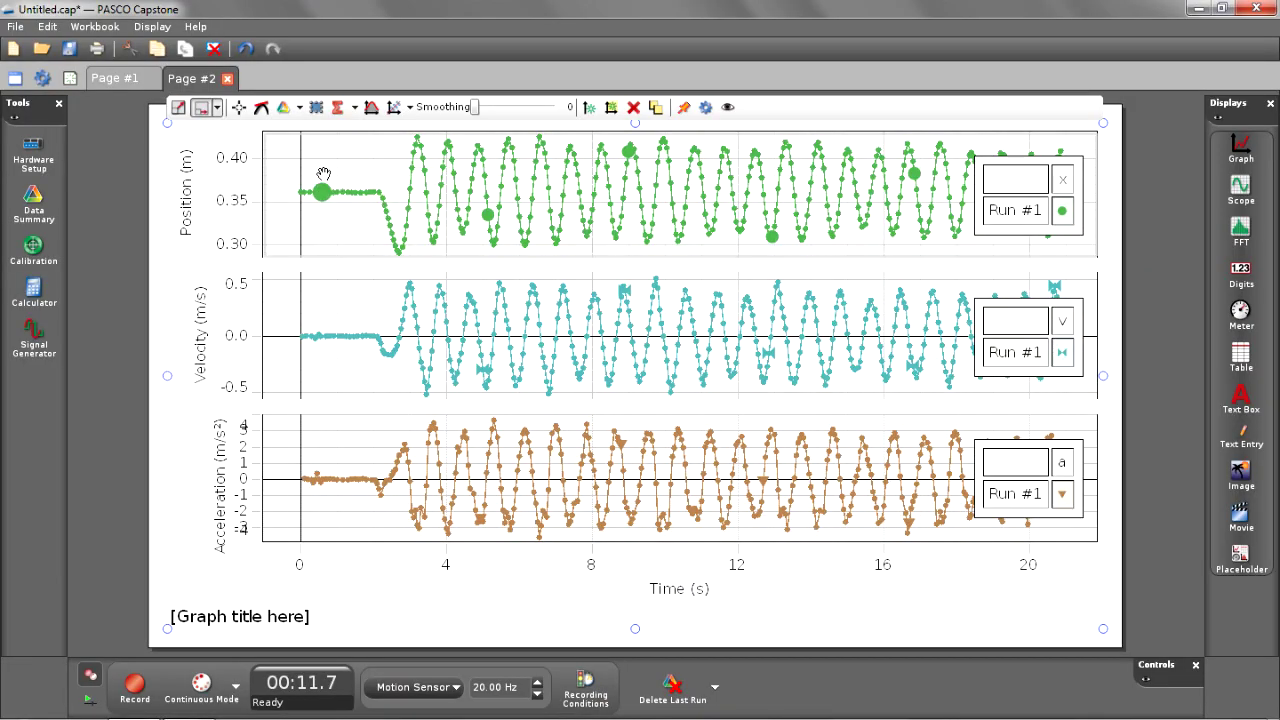
left_click(300, 109)
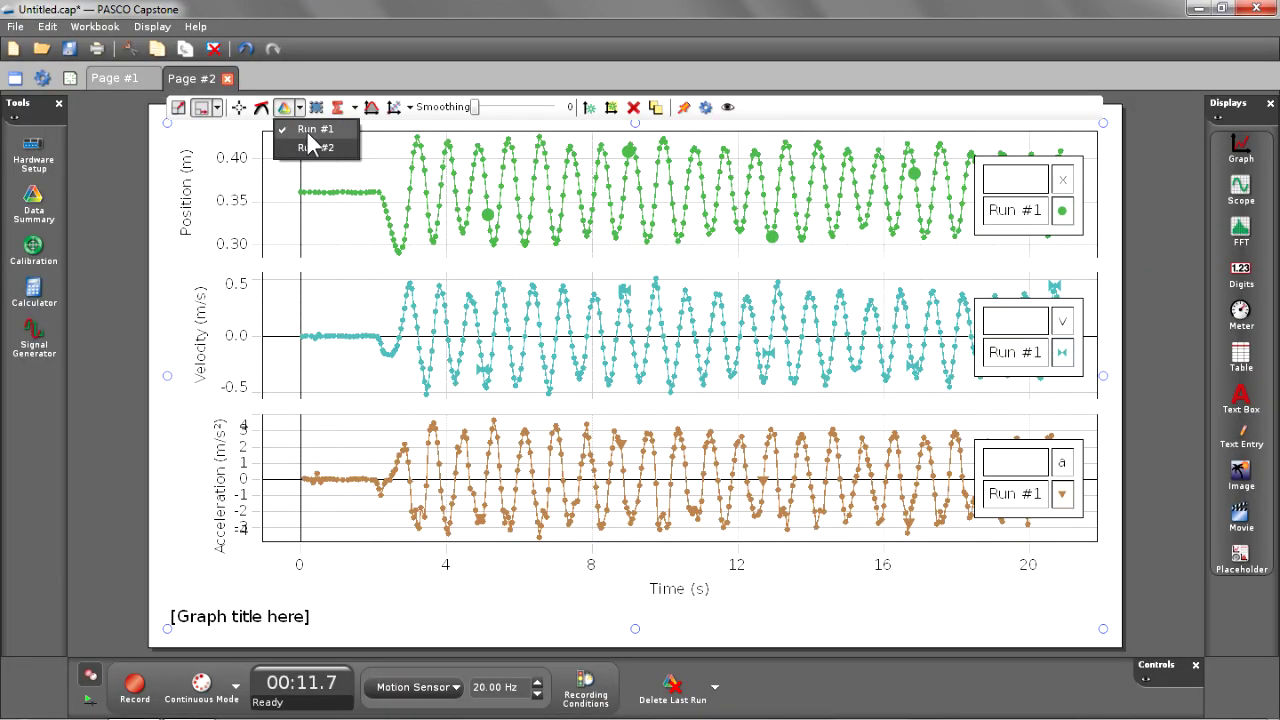
left_click(316, 150)
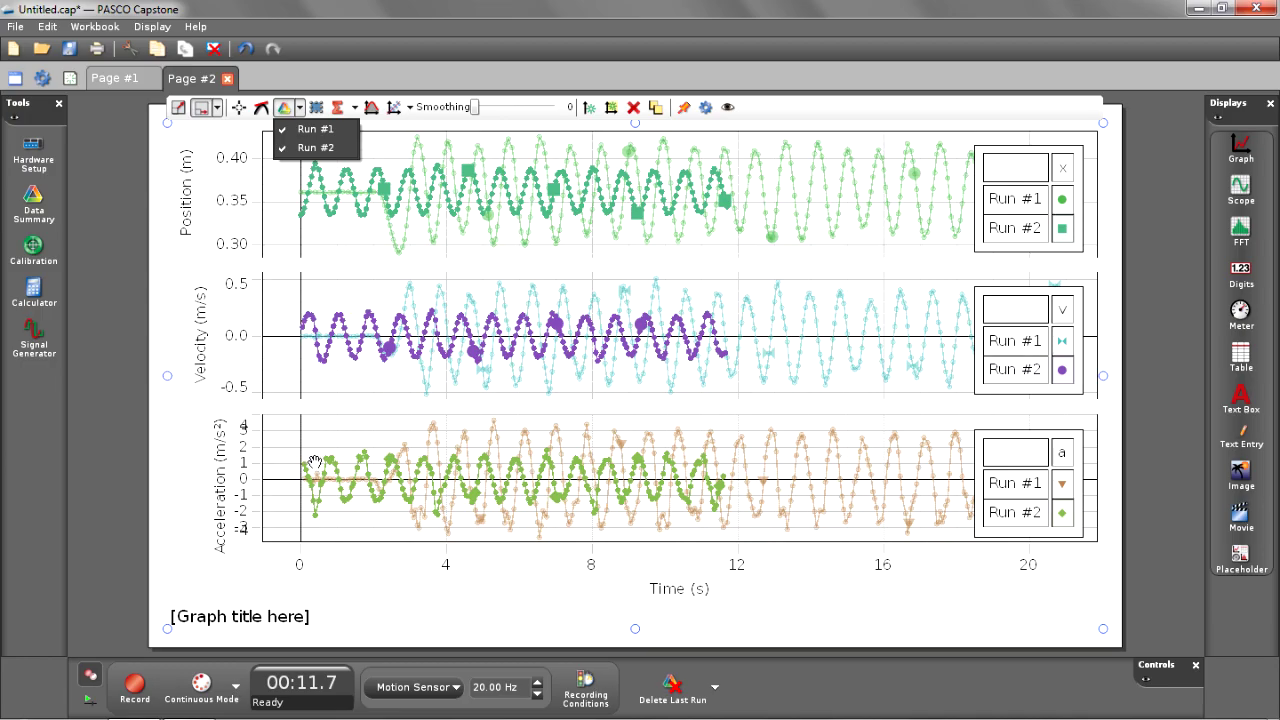
left_click(135, 690)
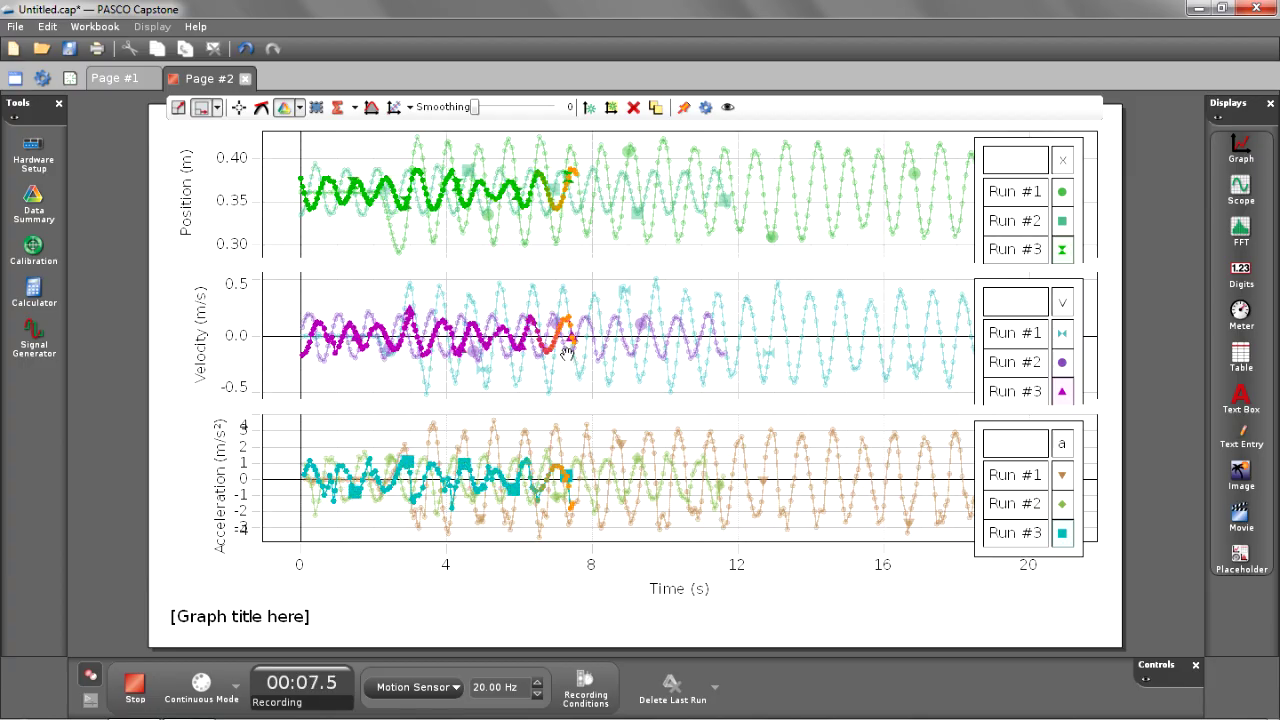
Stop Run #3 at 10.3 s
left_click(135, 688)
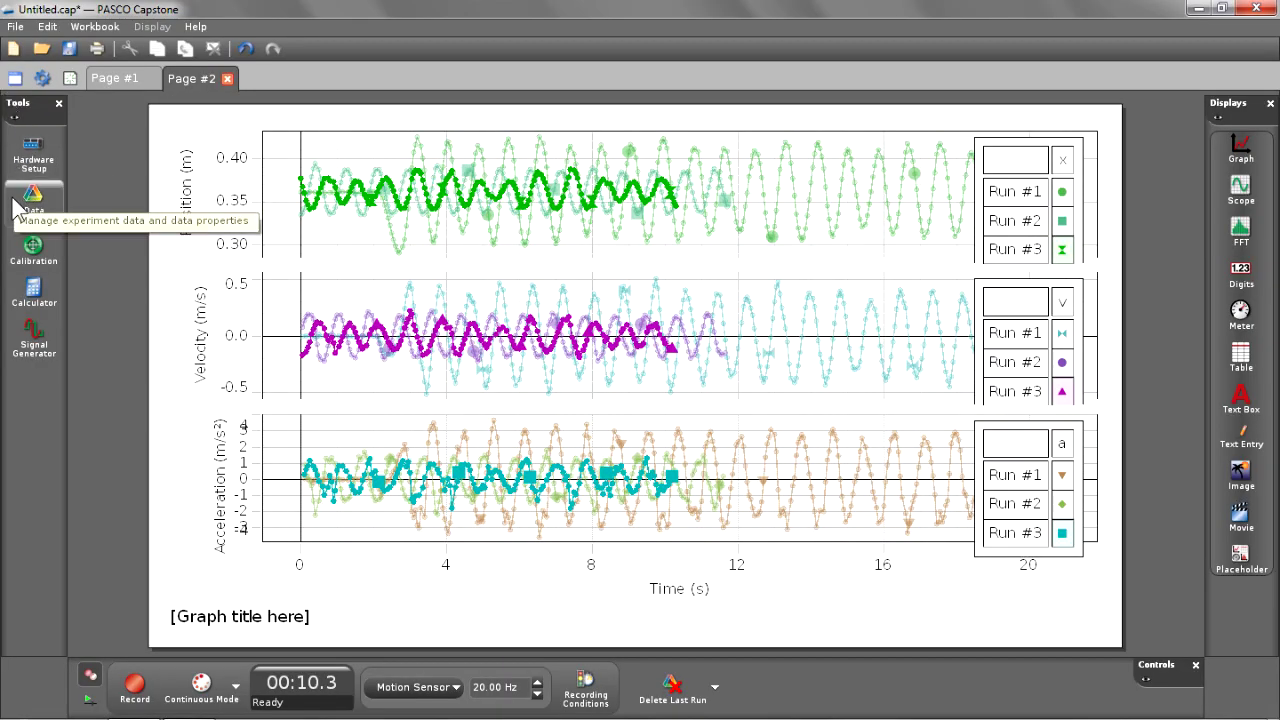
Pin the Data Summary listing Runs #1–#3, delete the last run, then undo to restore it
left_click(30, 203)
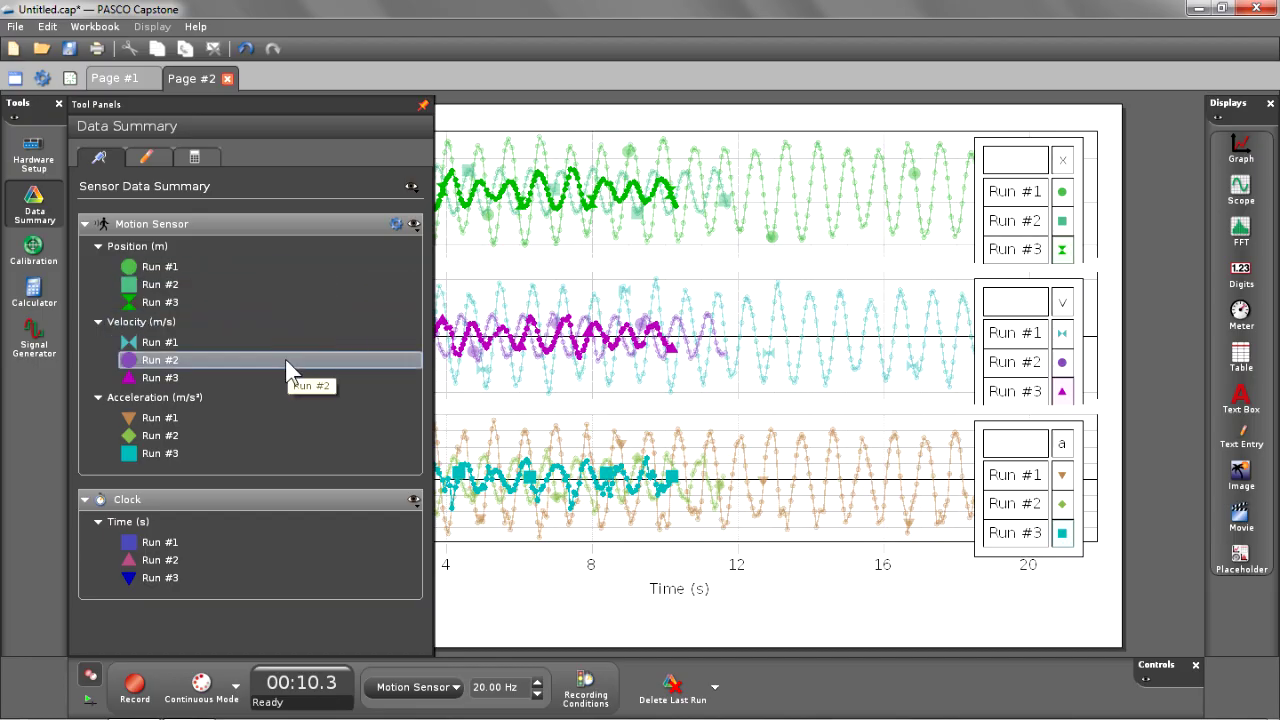
left_click(424, 105)
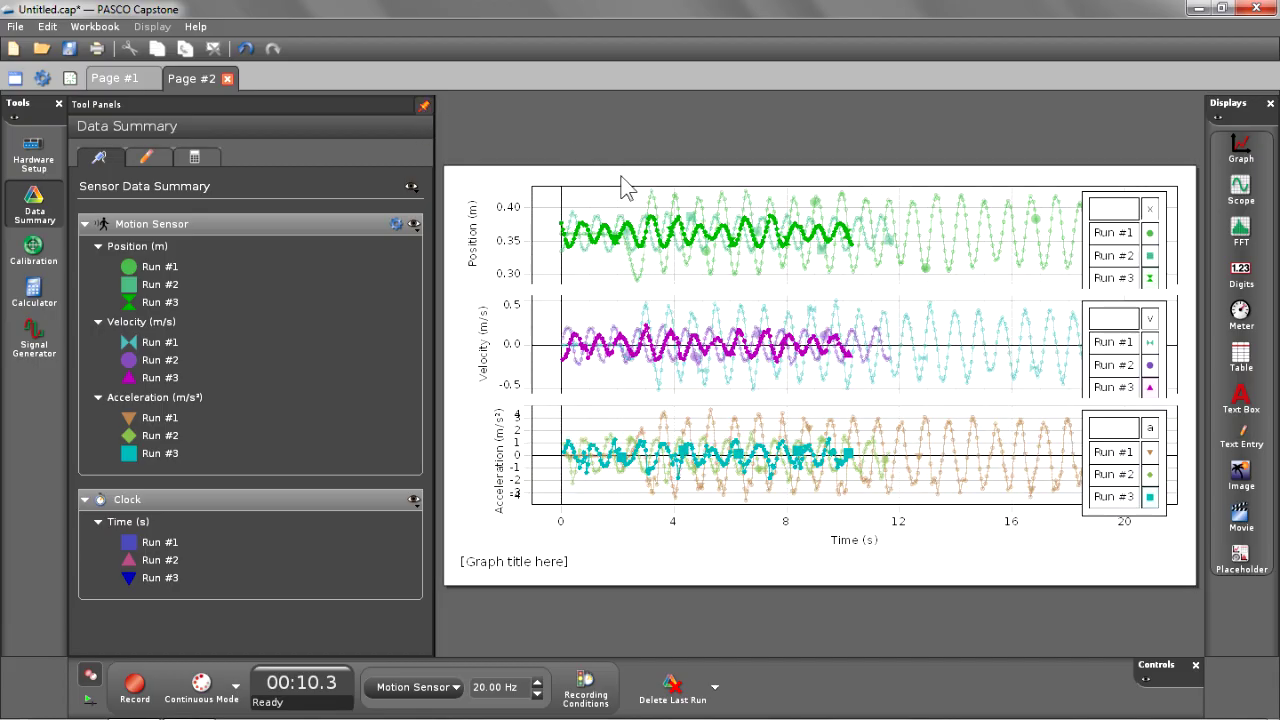
left_click(668, 686)
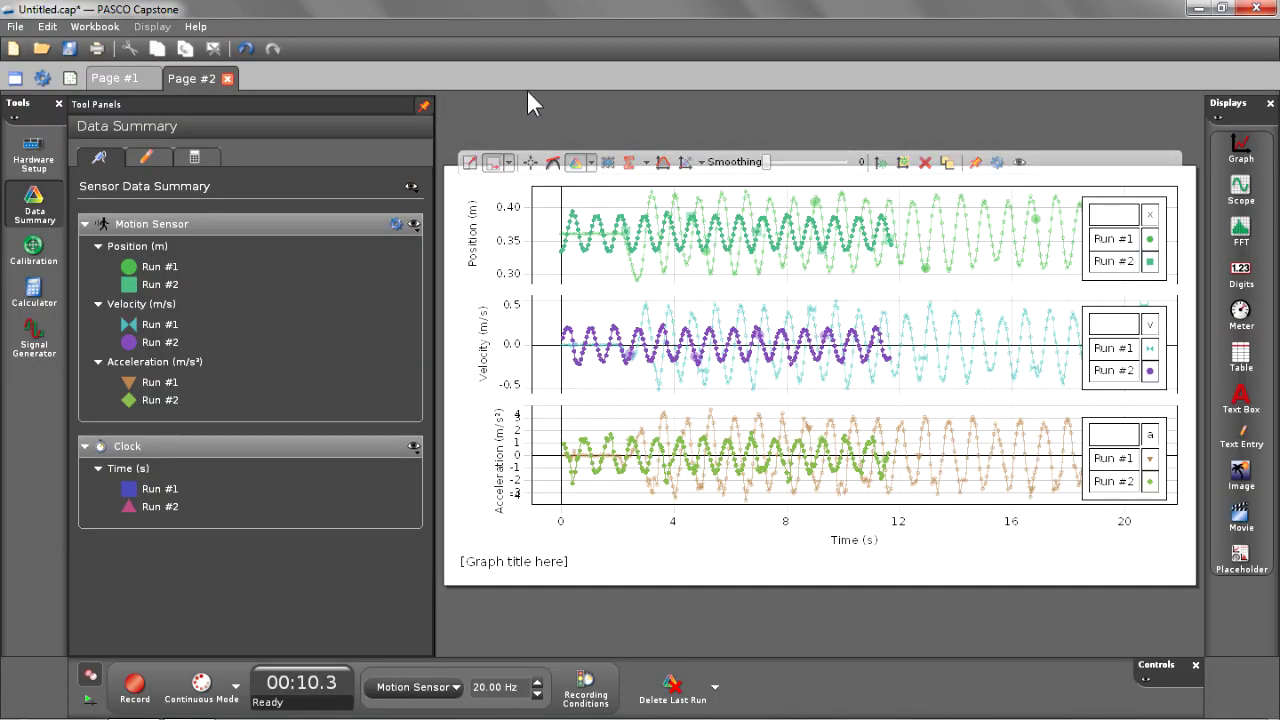
left_click(246, 49)
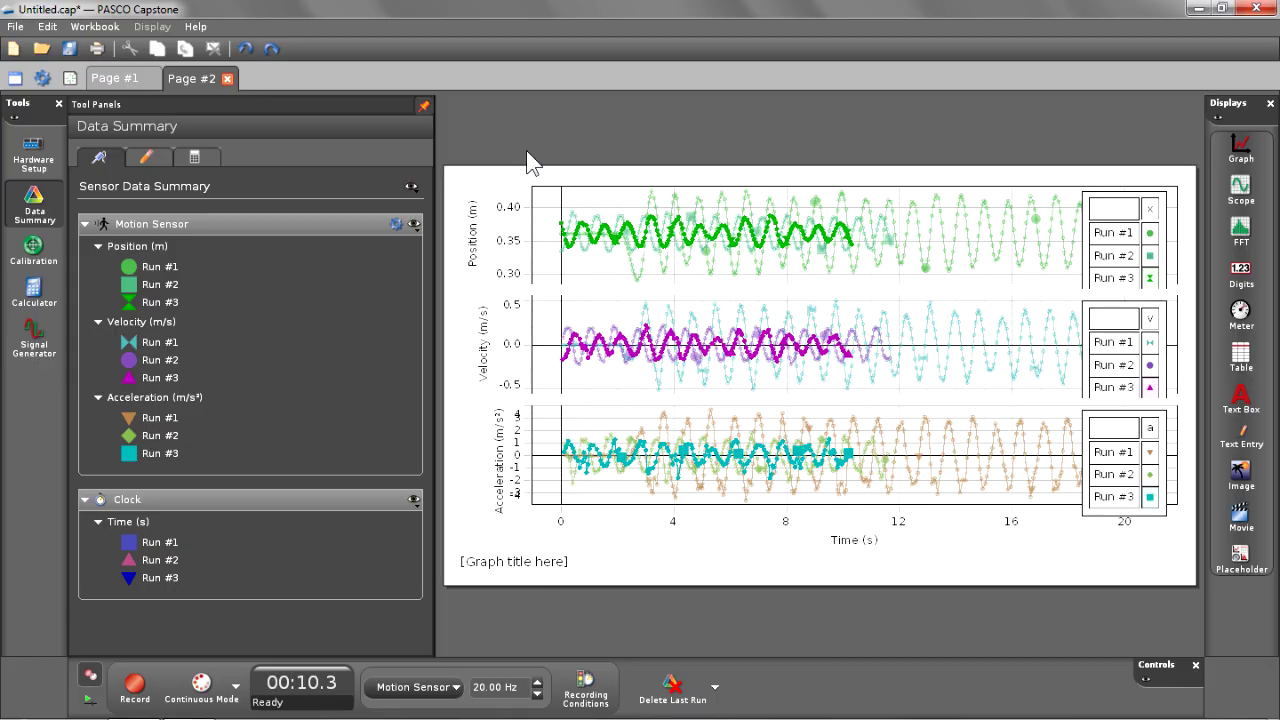
Close the Data Summary, hide Runs #1 and #2, and rescale the graphs to Run #3
left_click(33, 203)
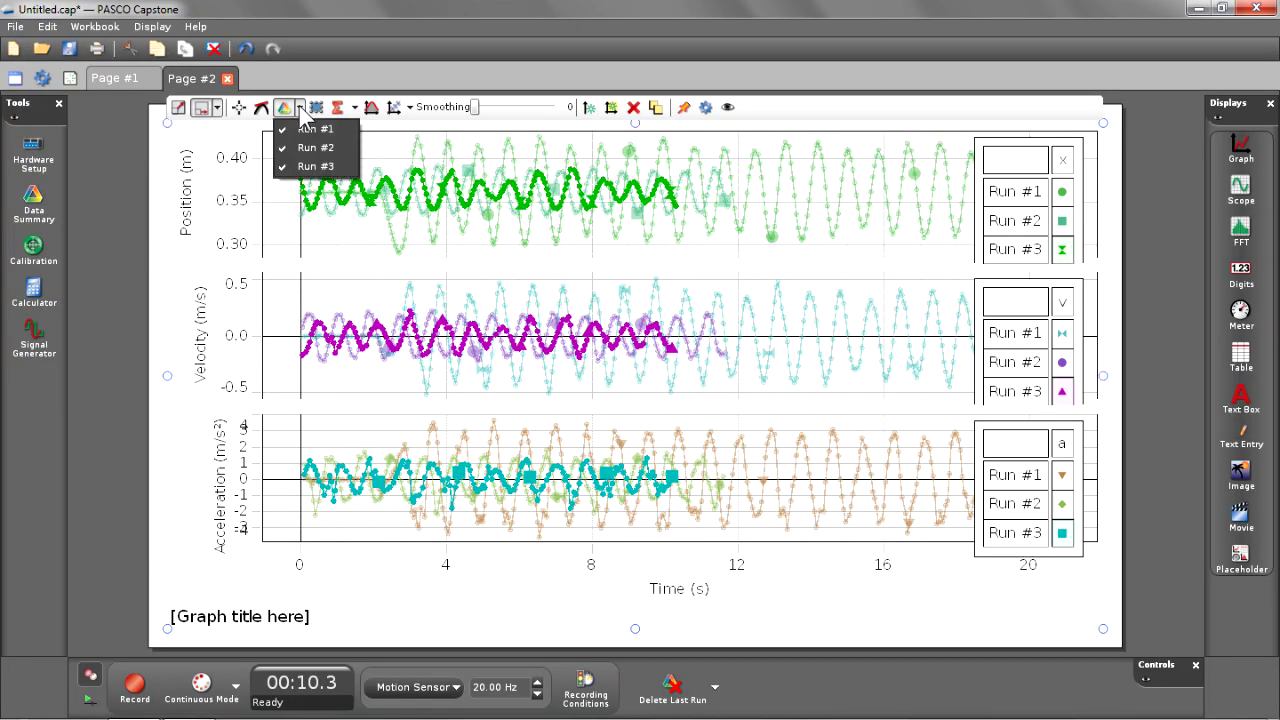
left_click(315, 129)
left_click(302, 109)
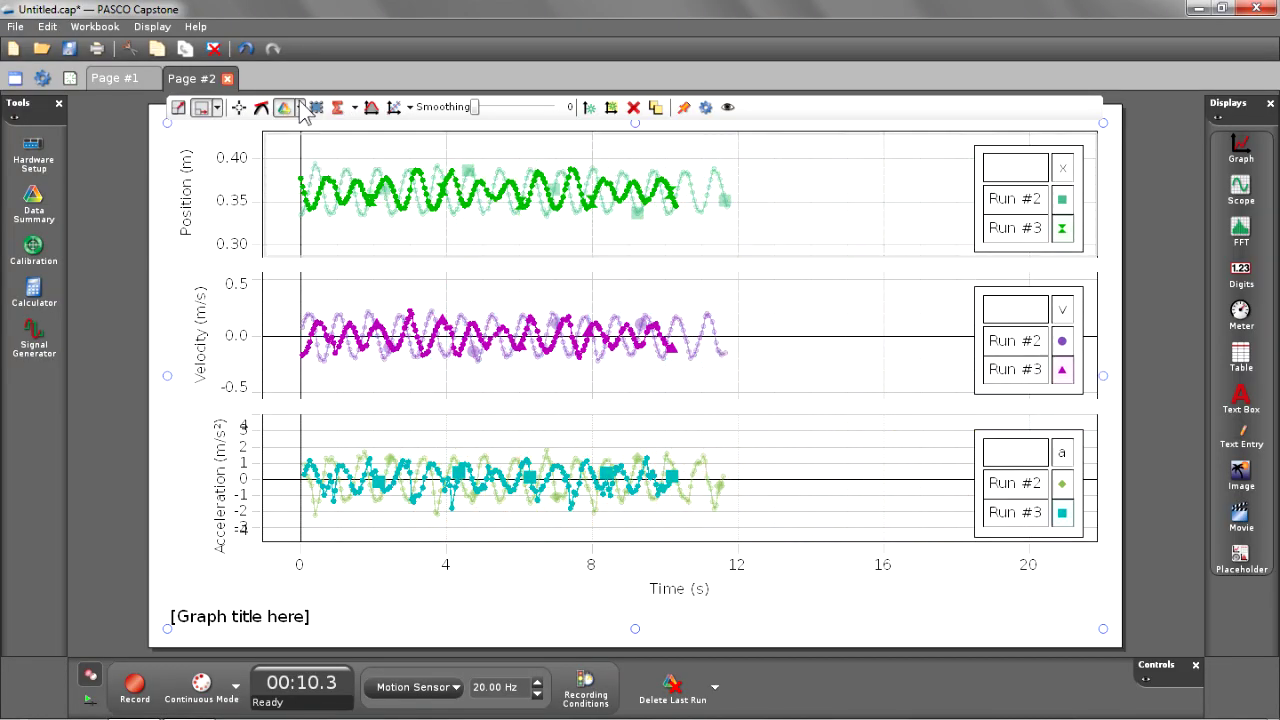
left_click(302, 109)
left_click(302, 148)
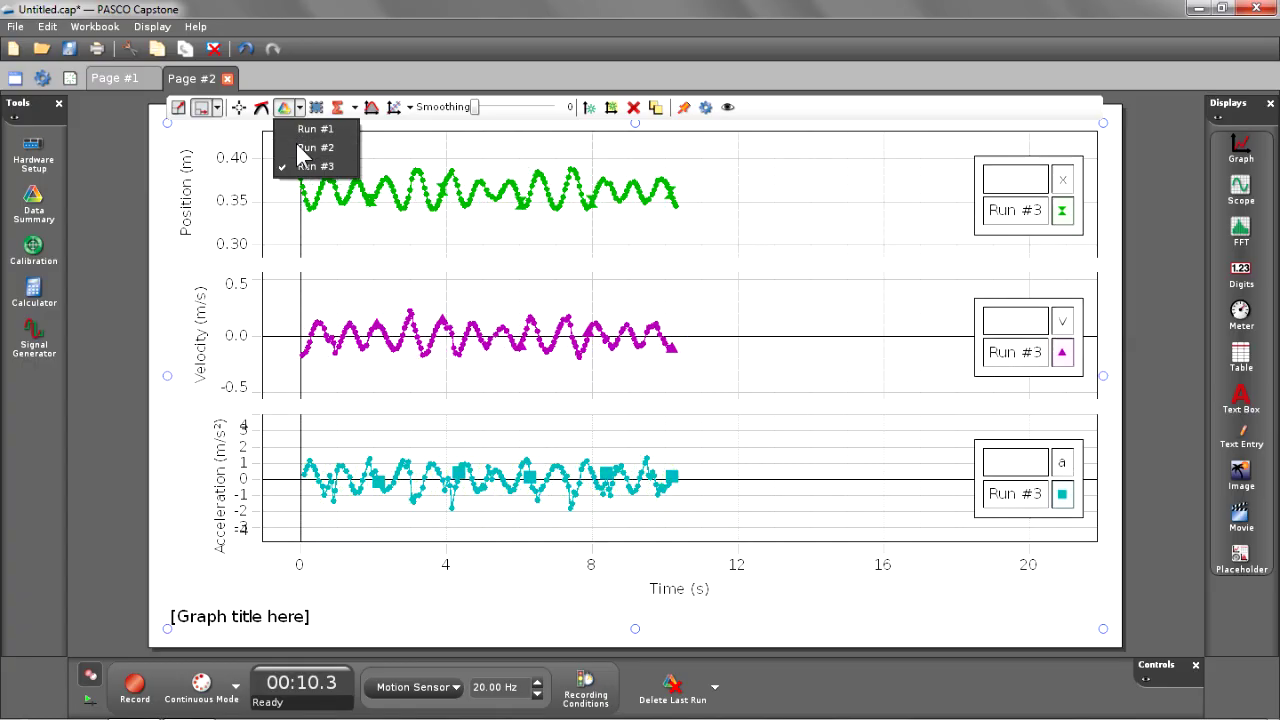
left_click(177, 108)
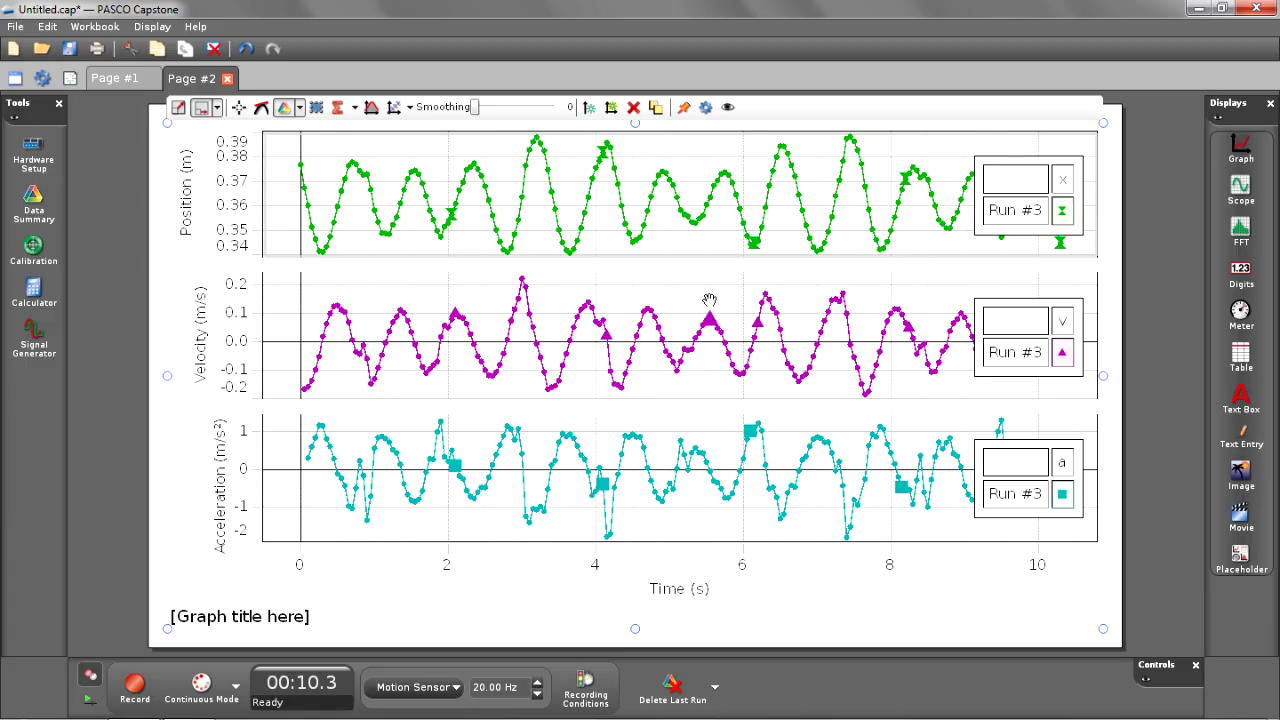
Uncheck Show Title in the graph Properties' Title section and confirm with OK
left_click(706, 108)
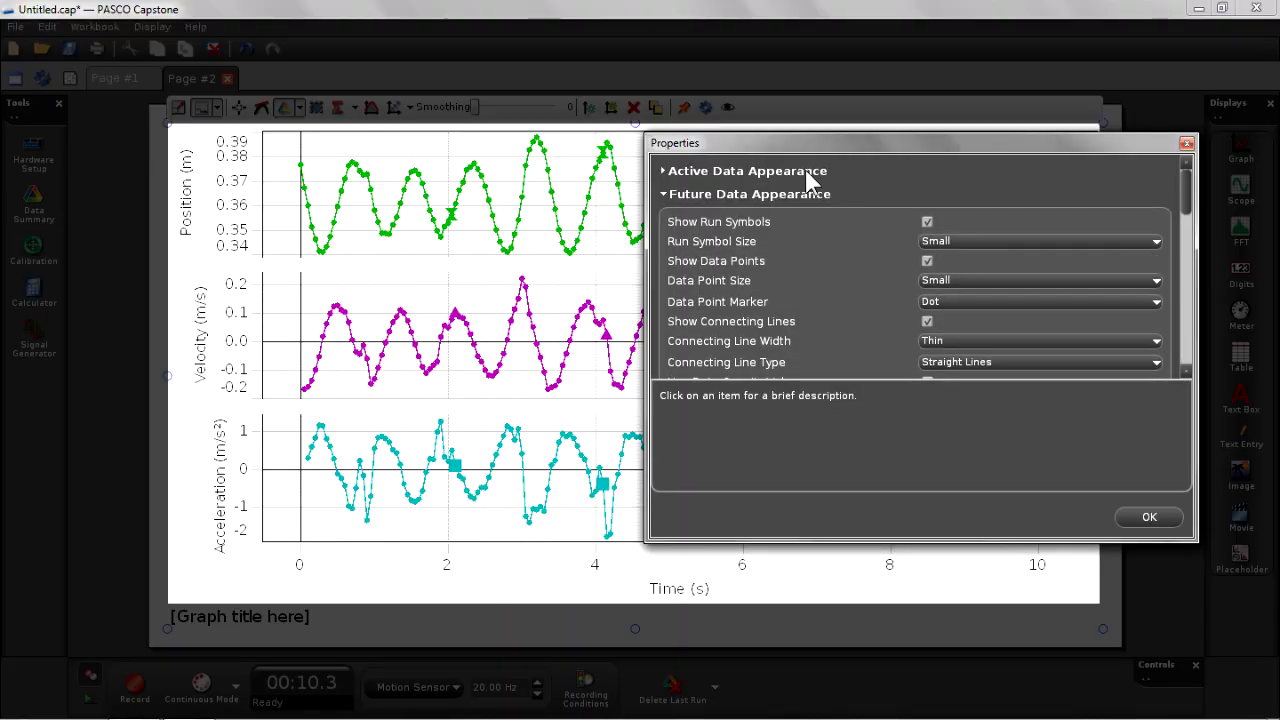
left_click(788, 195)
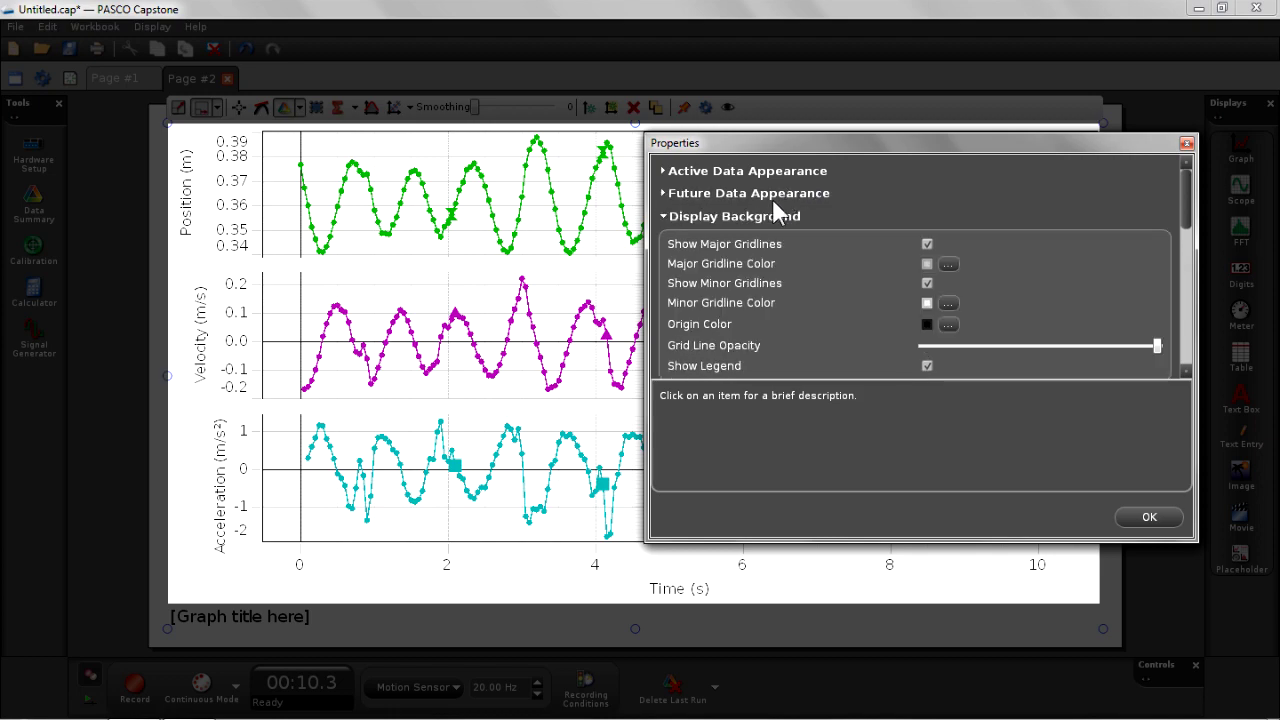
left_click(757, 215)
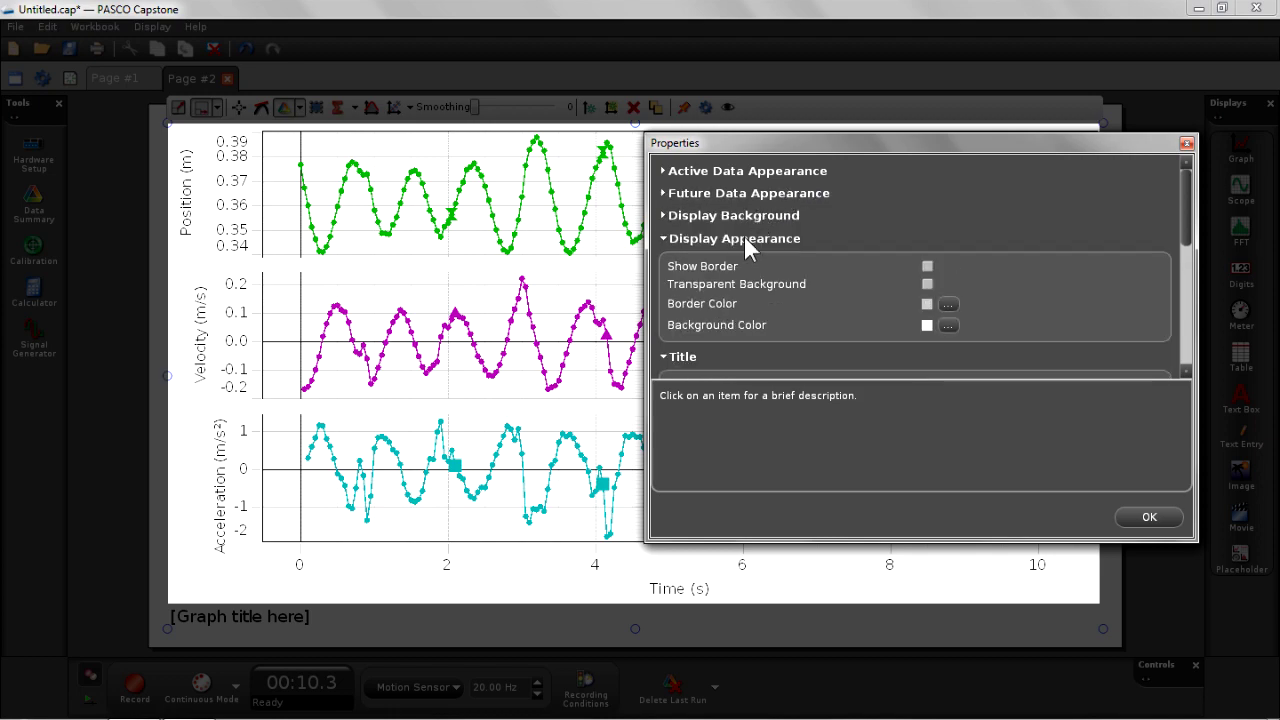
left_click(744, 238)
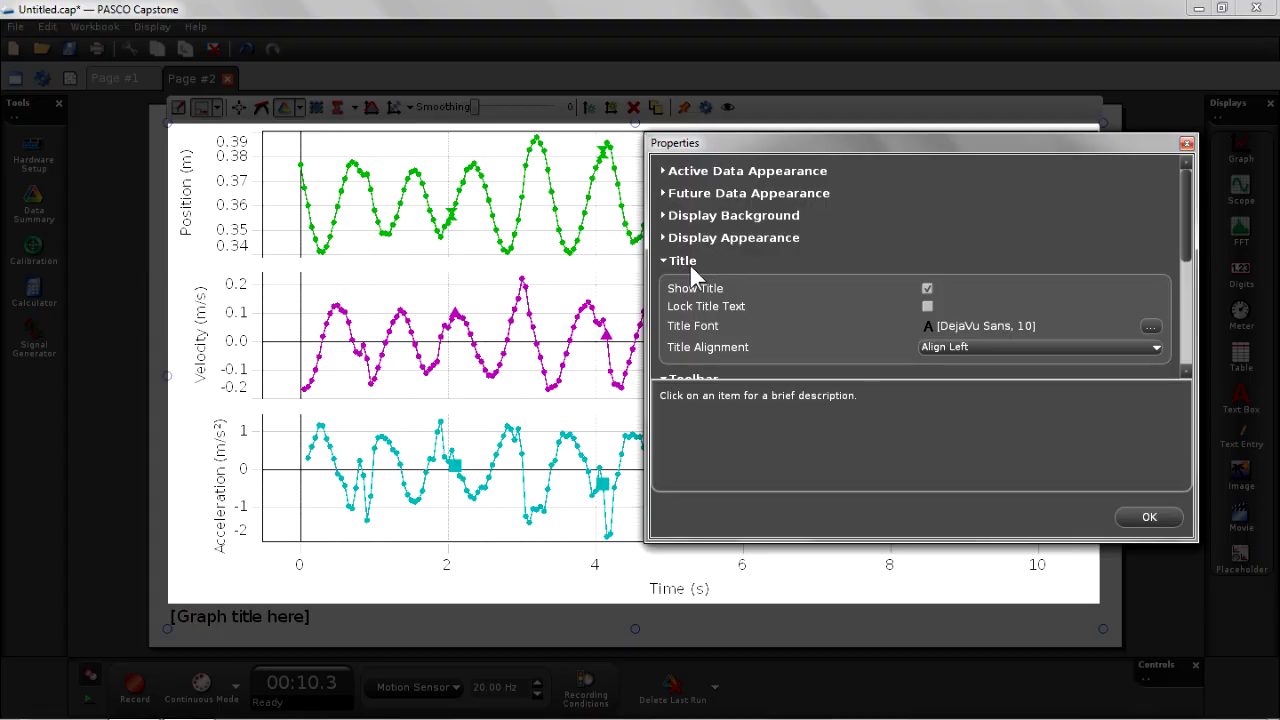
left_click(927, 288)
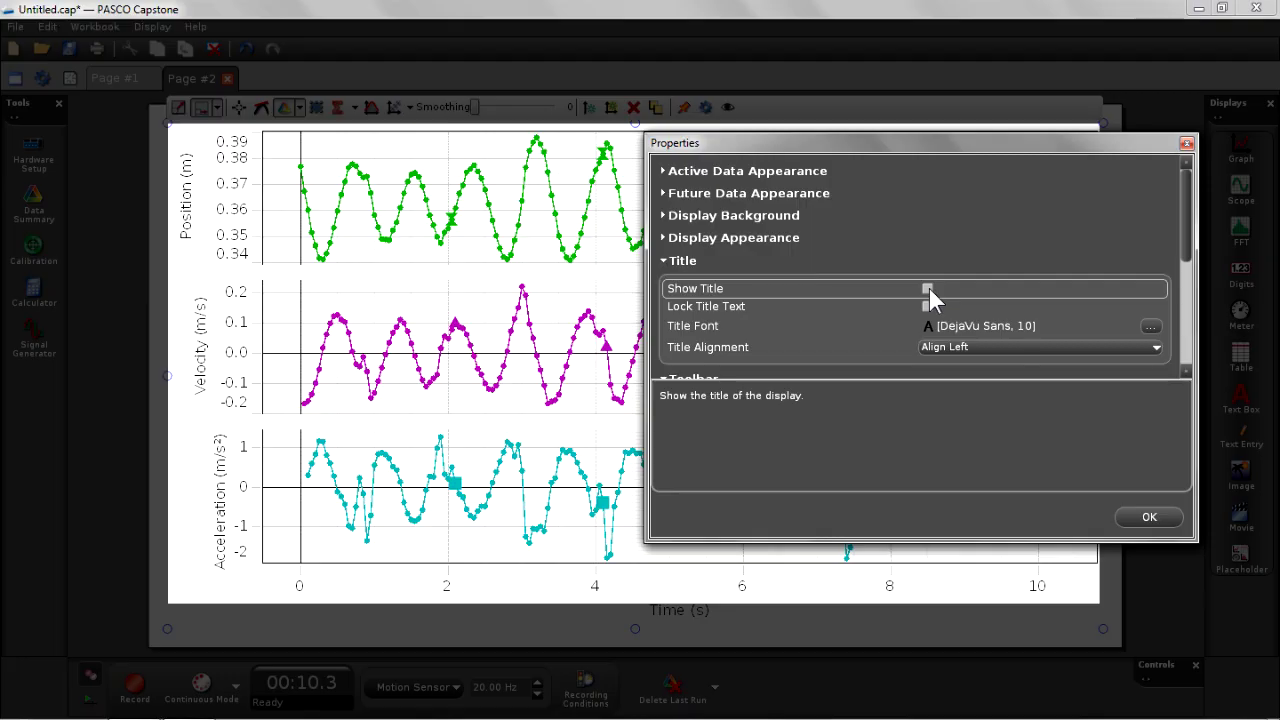
left_click(1147, 518)
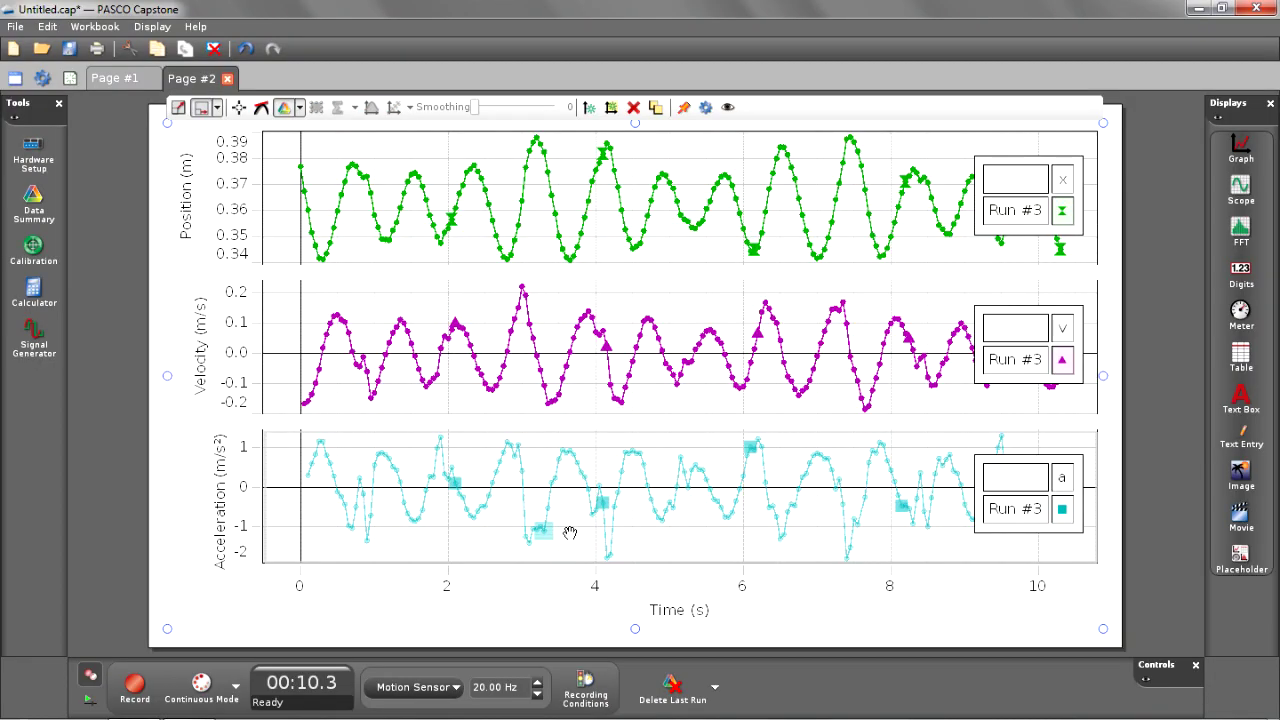
left_click(547, 504)
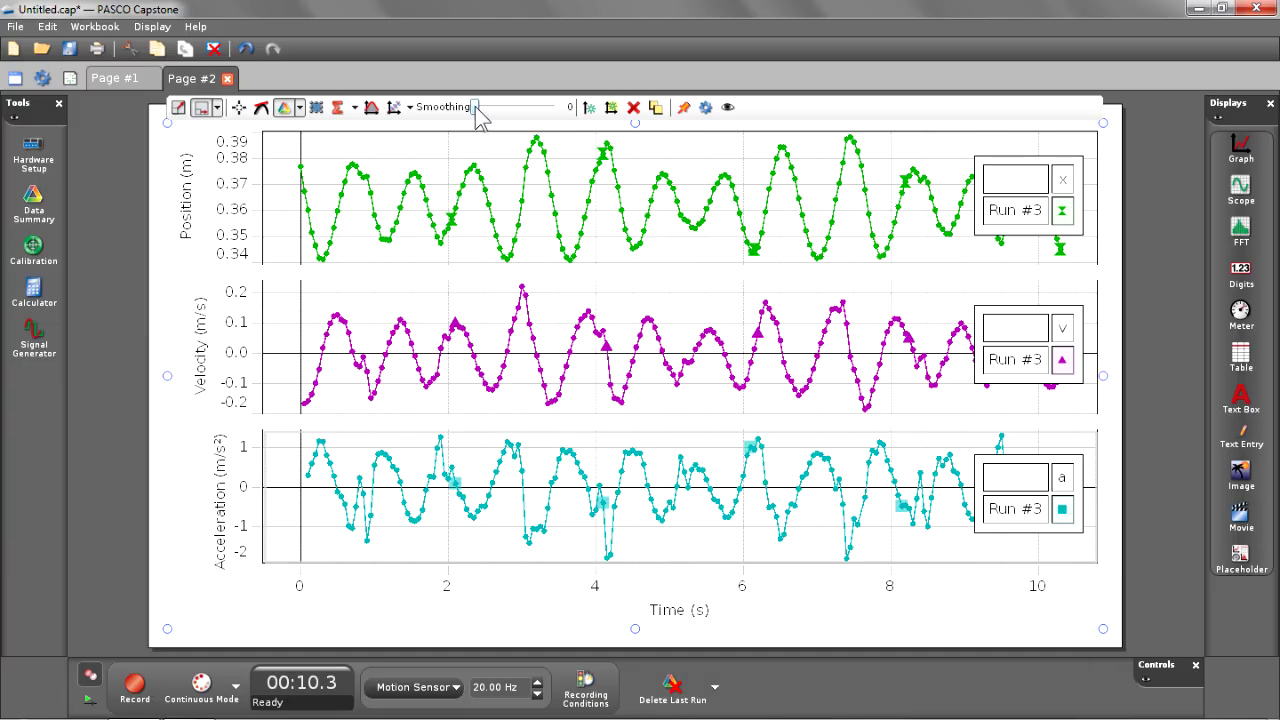
Smooth Run #3's acceleration curve, then its velocity curve, to level 21
left_click_drag(478, 112, 493, 118)
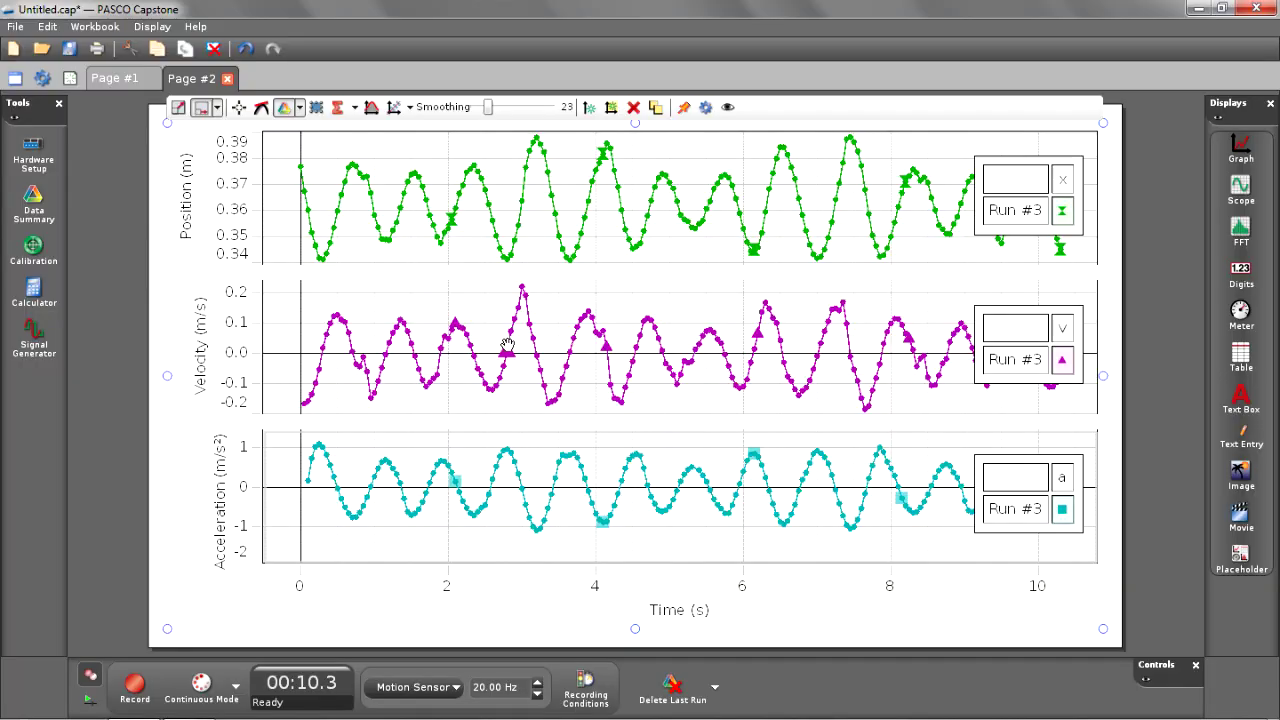
left_click(519, 358)
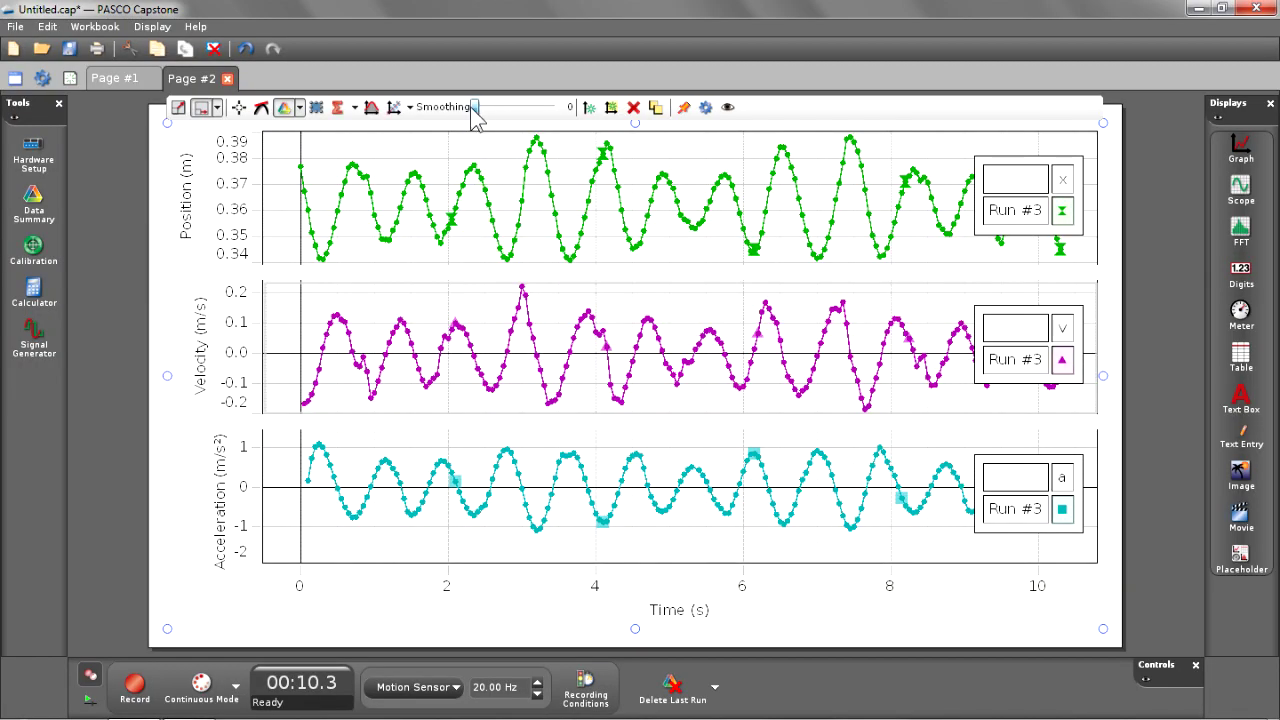
left_click_drag(474, 112, 487, 116)
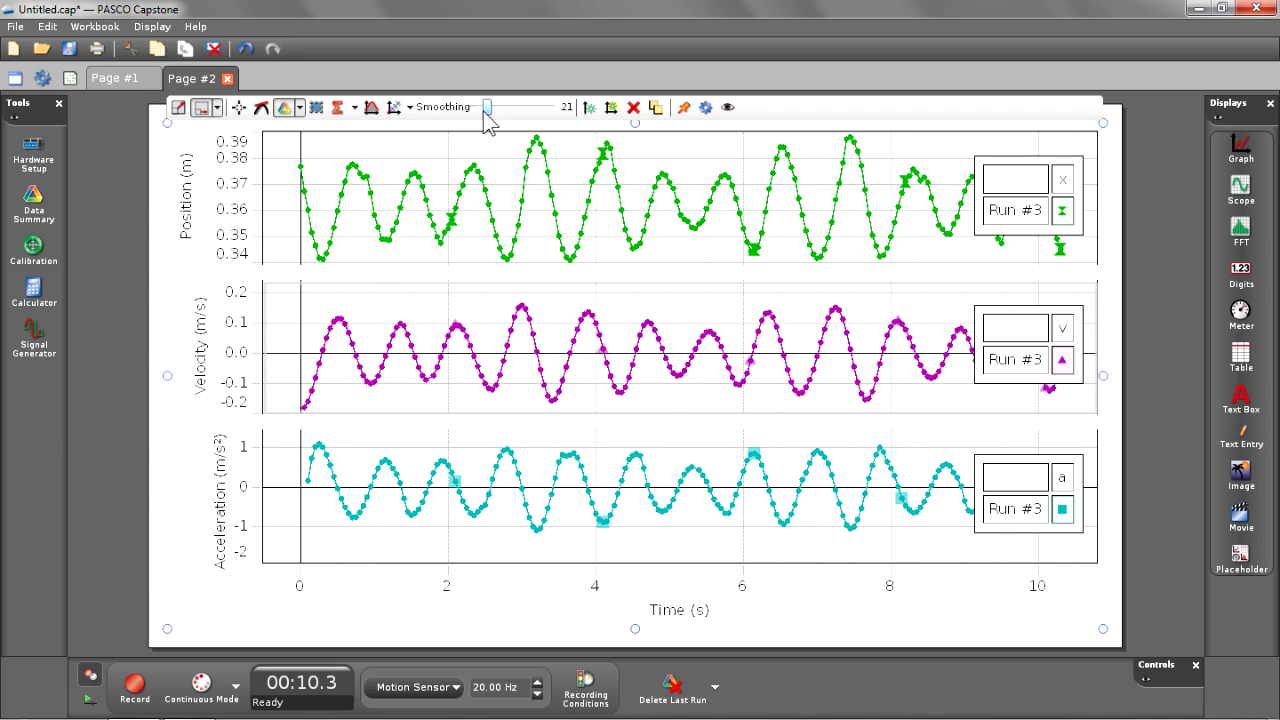